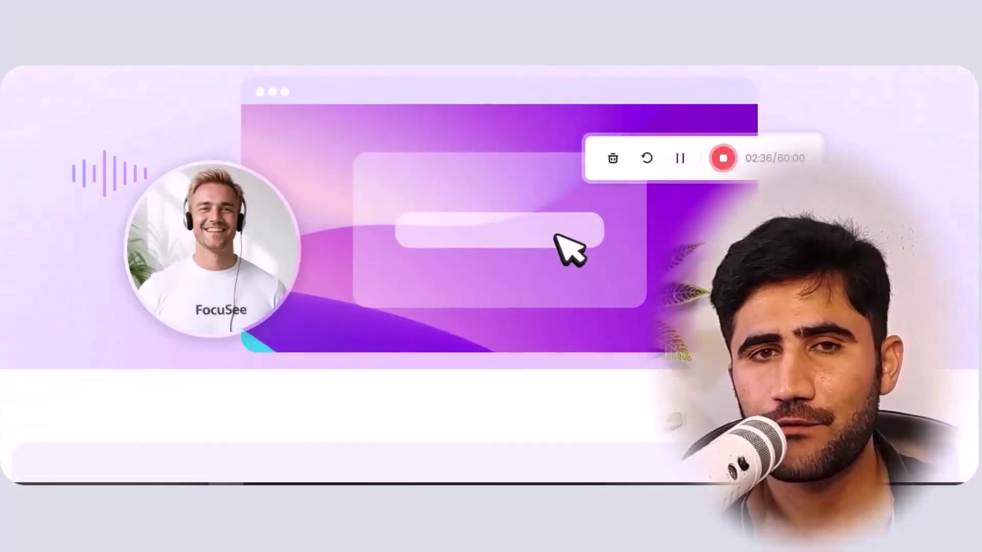
- Change the user card's fill from yellow F8D57E to purple 967EF8 and start a new colour variable
scroll(491, 275, down, 15)
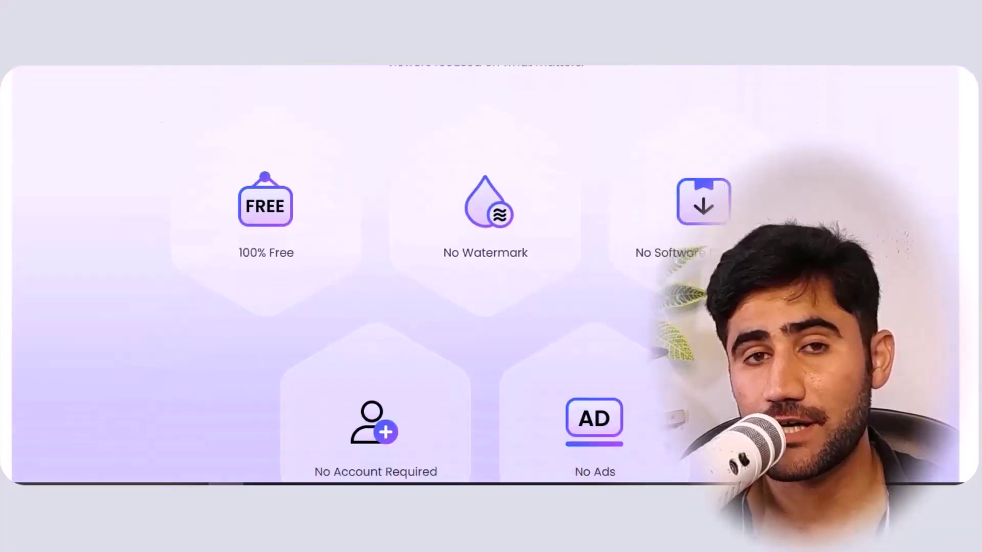
scroll(677, 225, down, 20)
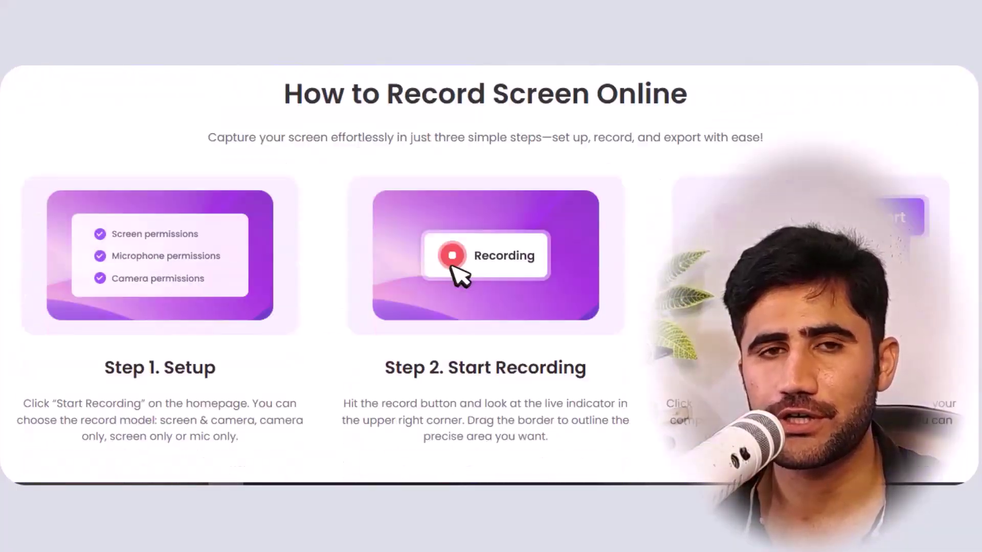
scroll(491, 276, down, 5)
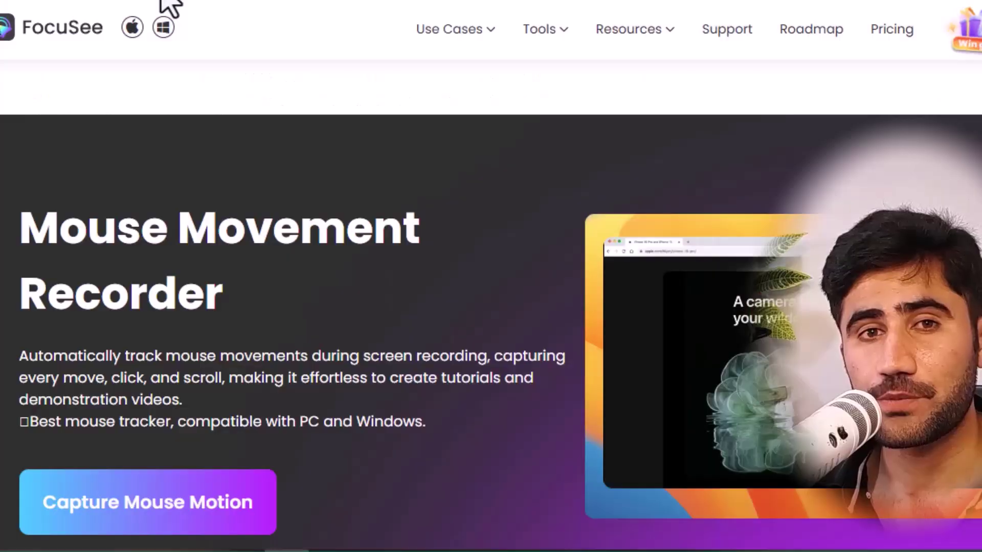
scroll(491, 276, down, 10)
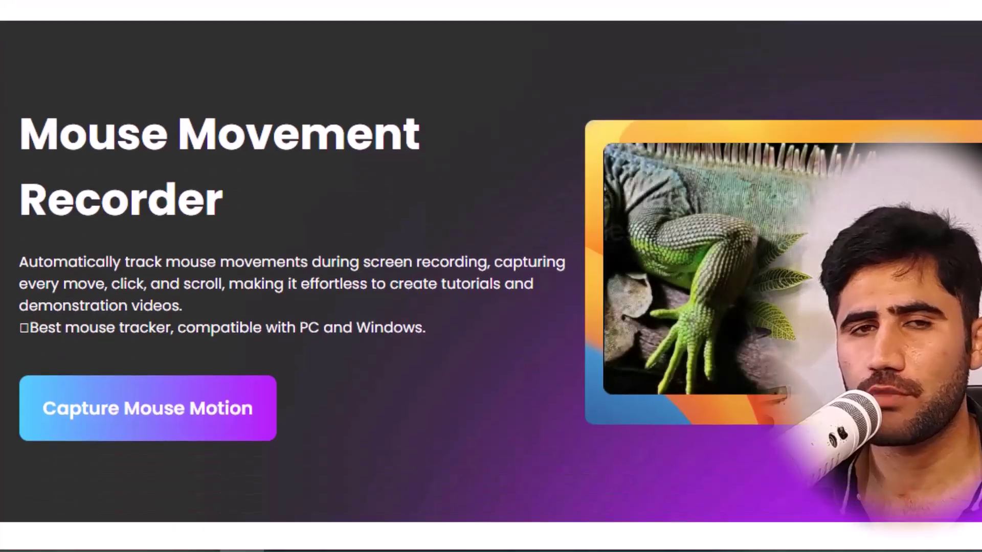
scroll(435, 365, down, 15)
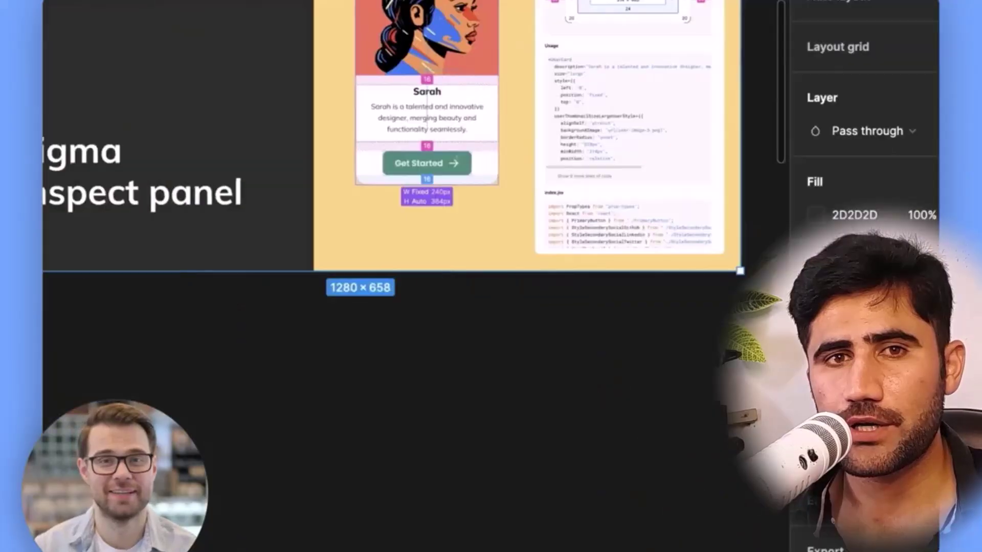
click(730, 410)
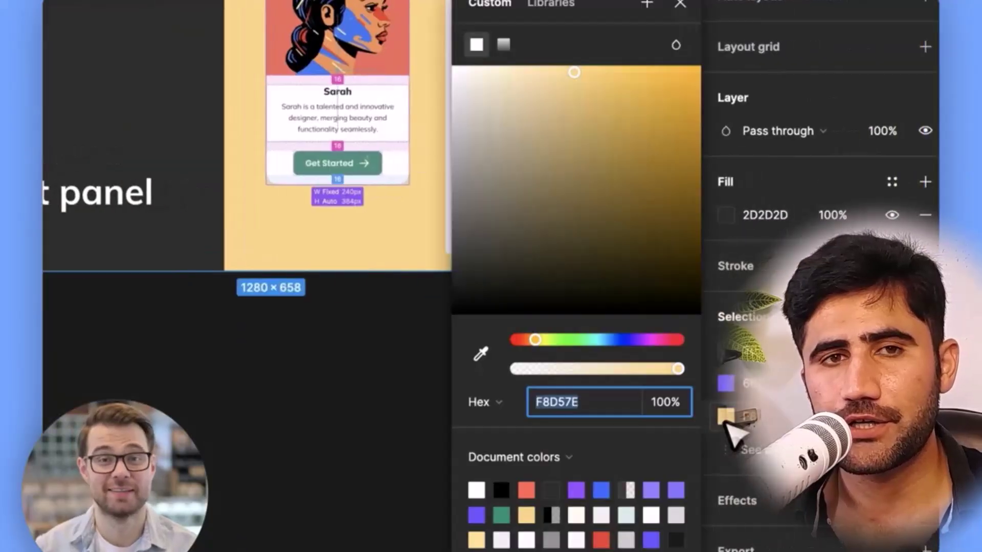
click(716, 340)
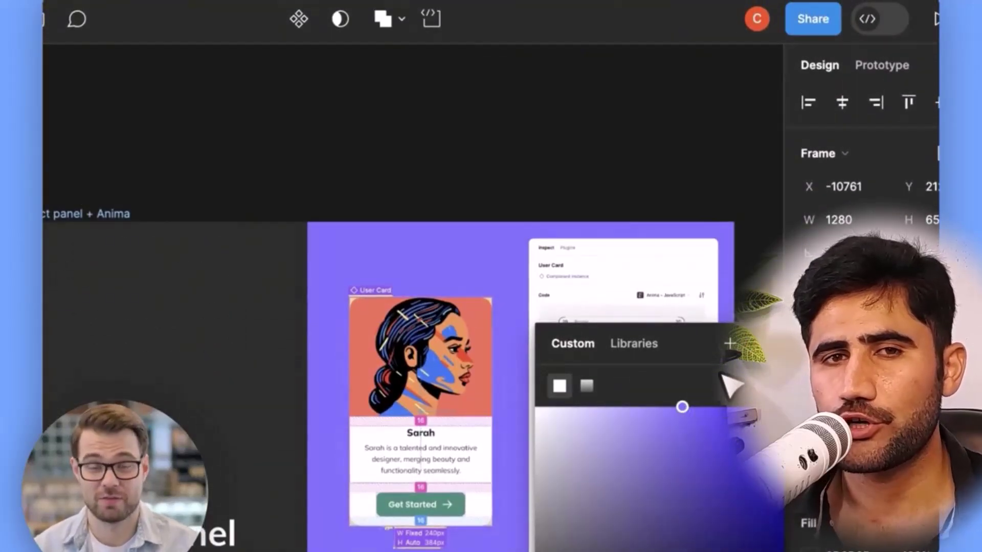
click(730, 345)
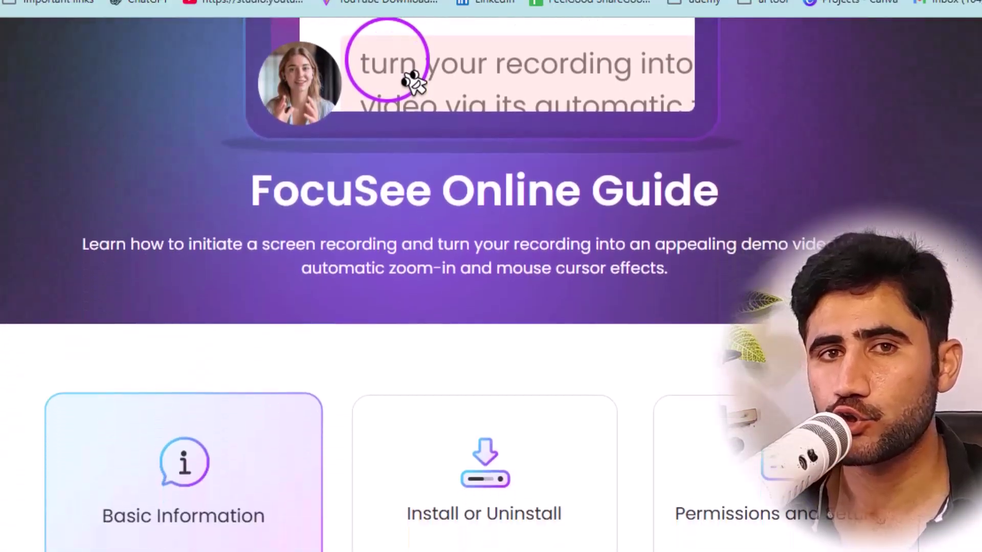
- Scroll through all the Online Guide topic cards down to the page footer
scroll(491, 281, down, 7)
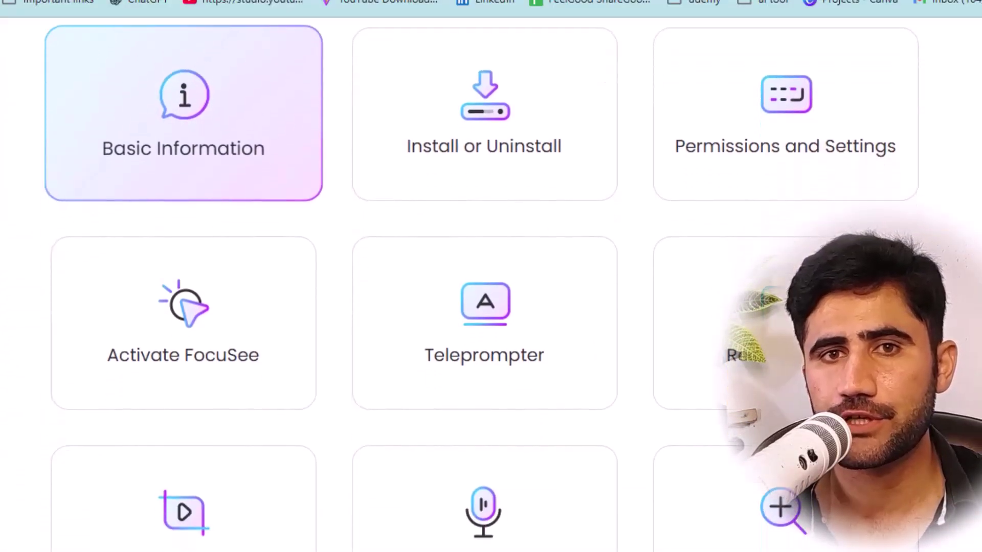
scroll(491, 282, down, 3)
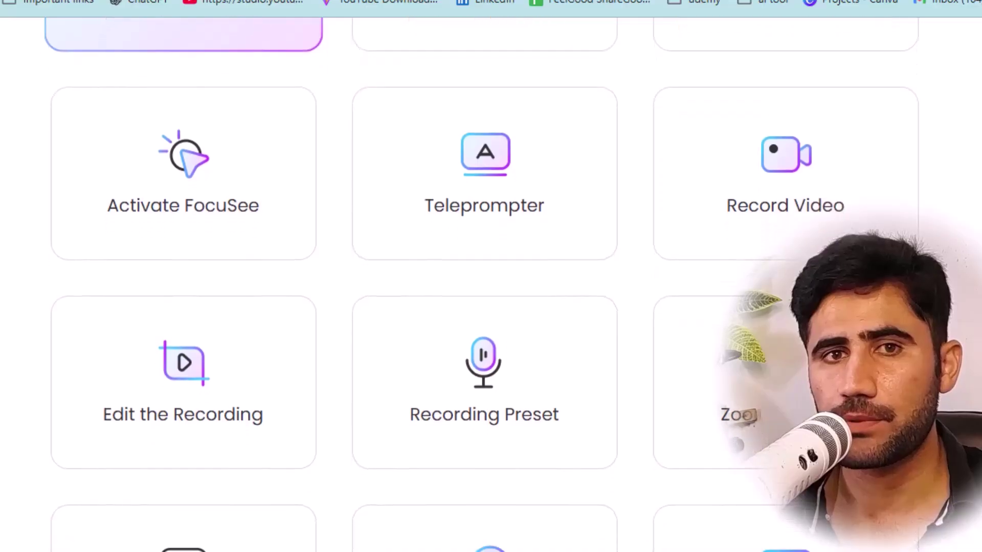
scroll(491, 281, down, 3)
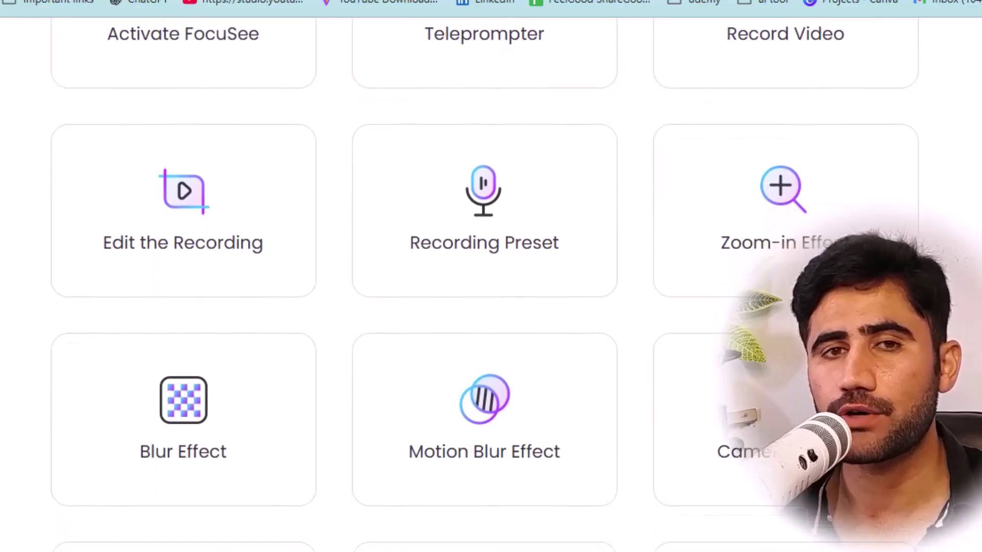
scroll(491, 281, down, 7)
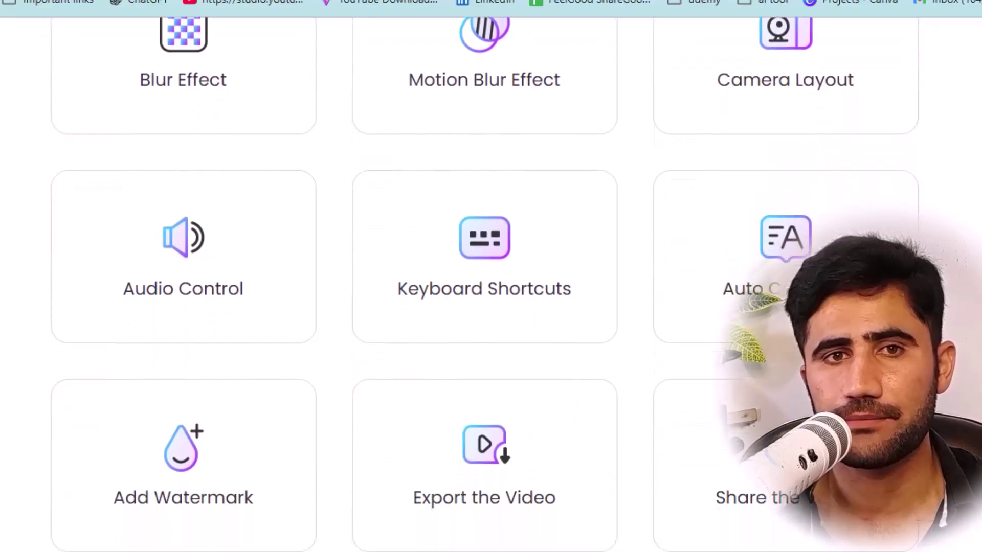
scroll(492, 281, down, 7)
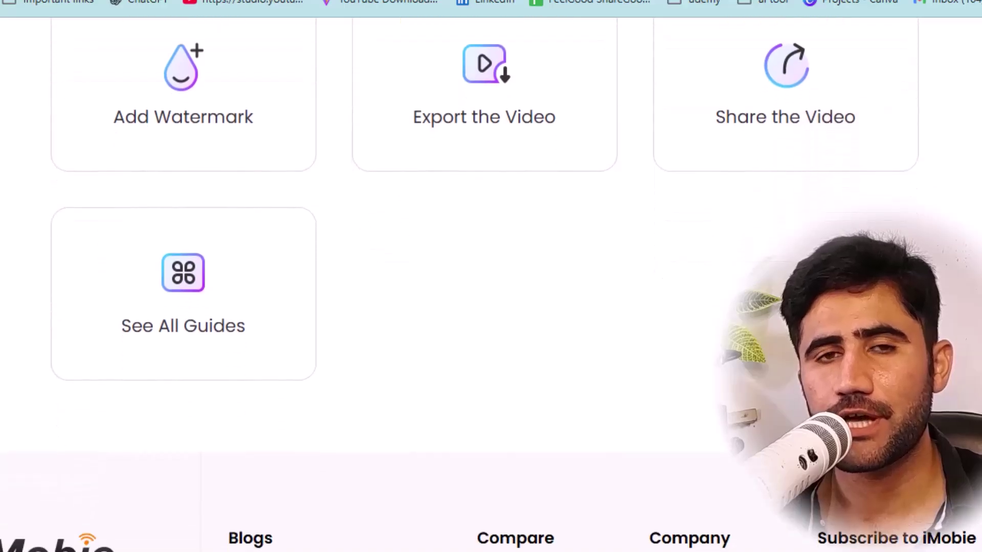
scroll(491, 282, down, 5)
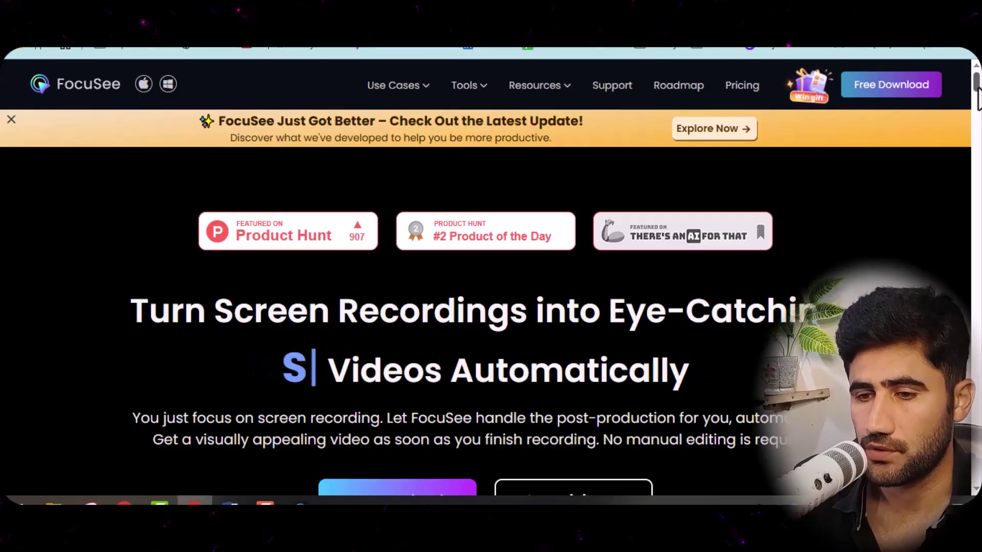
- Scroll the home page down and back up, then reposition the FocuSee recorder window
drag(977, 89, 977, 145)
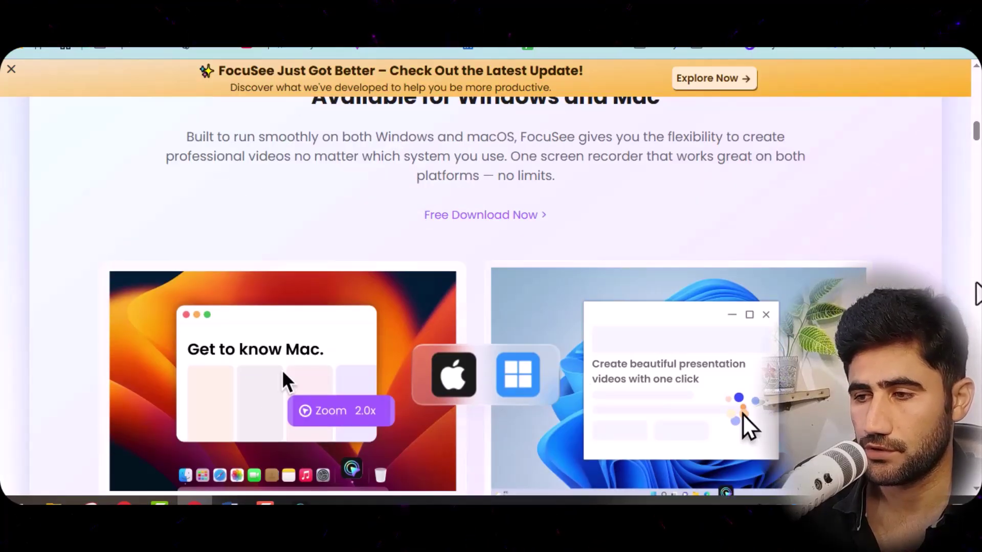
drag(977, 132, 977, 93)
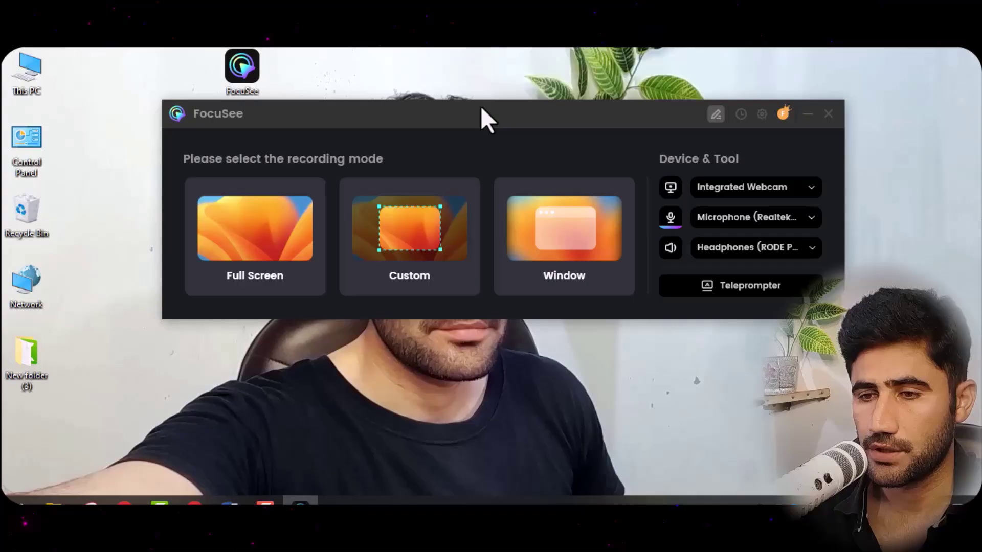
drag(481, 108, 447, 119)
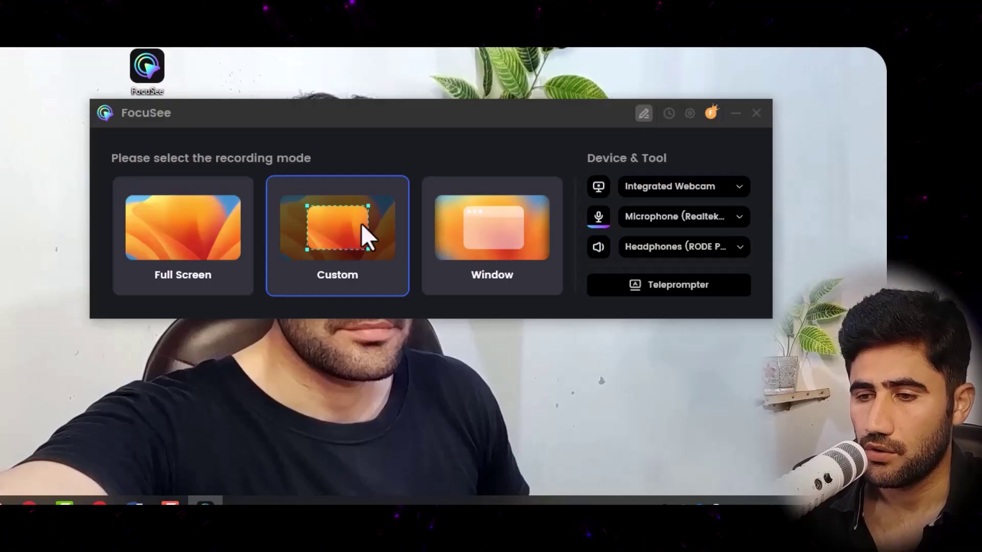
- Select Window recording mode and list the cameras: Integrated Webcam, LSVCam and None
click(463, 236)
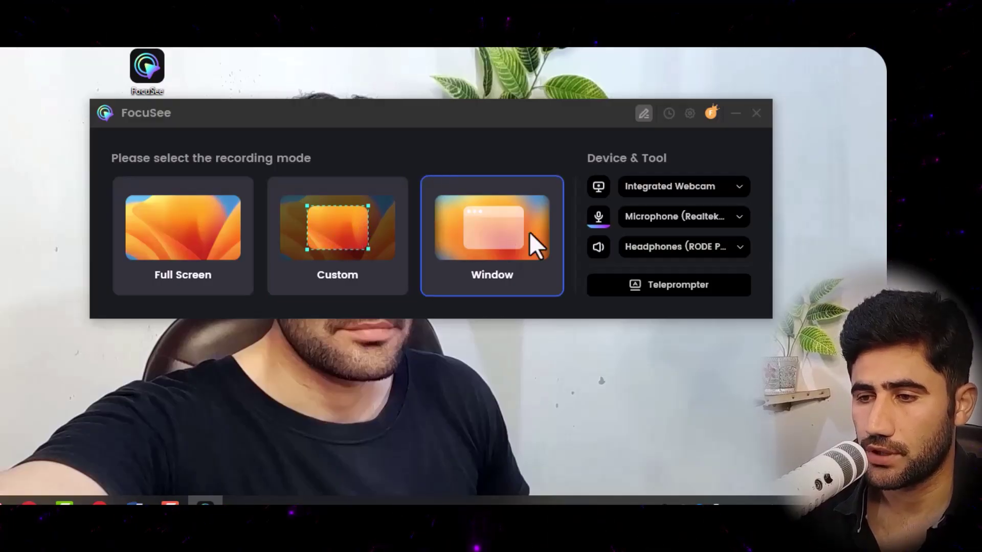
click(657, 186)
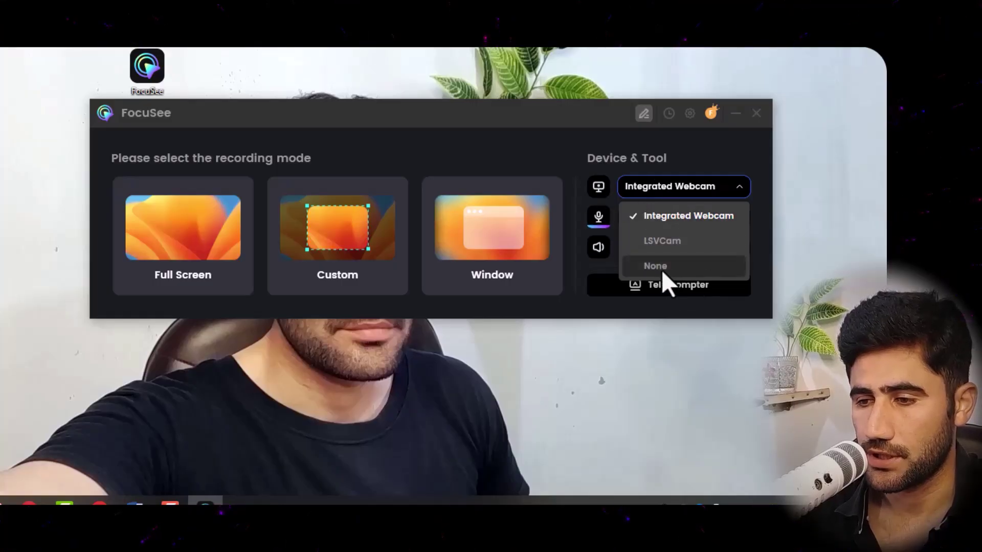
- Keep Integrated Webcam, use Desktop Microphone (RODE Podcaster v2), and keep RODE headphones as output
click(580, 185)
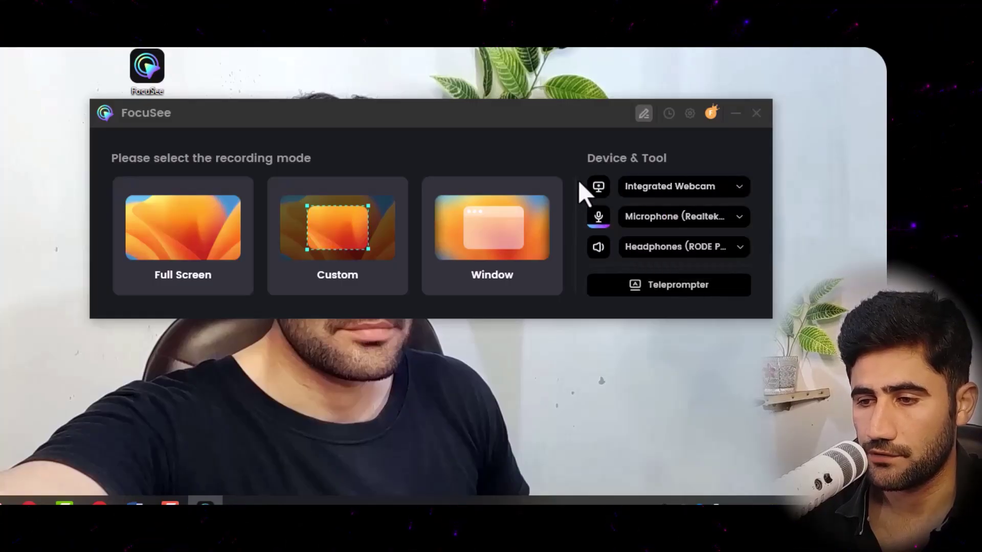
click(668, 217)
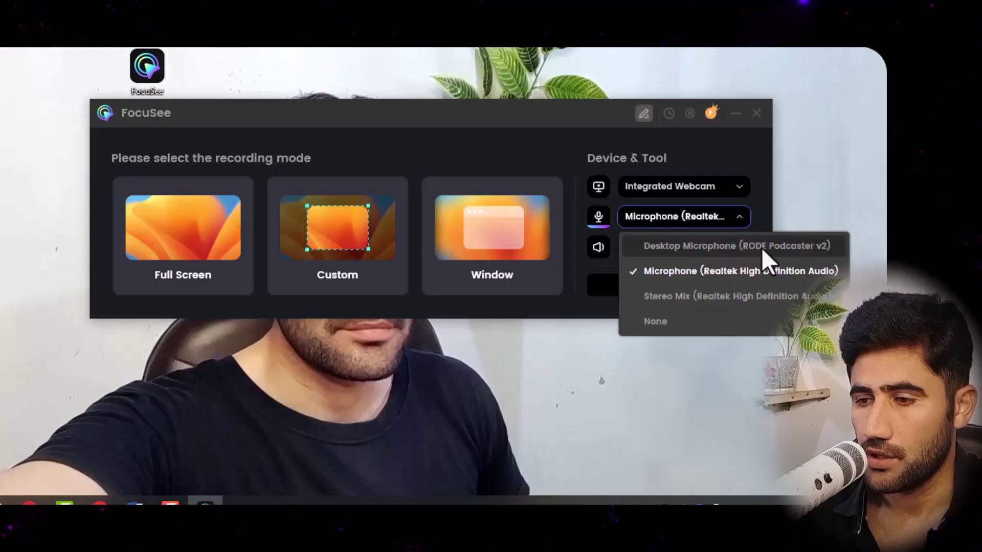
click(667, 247)
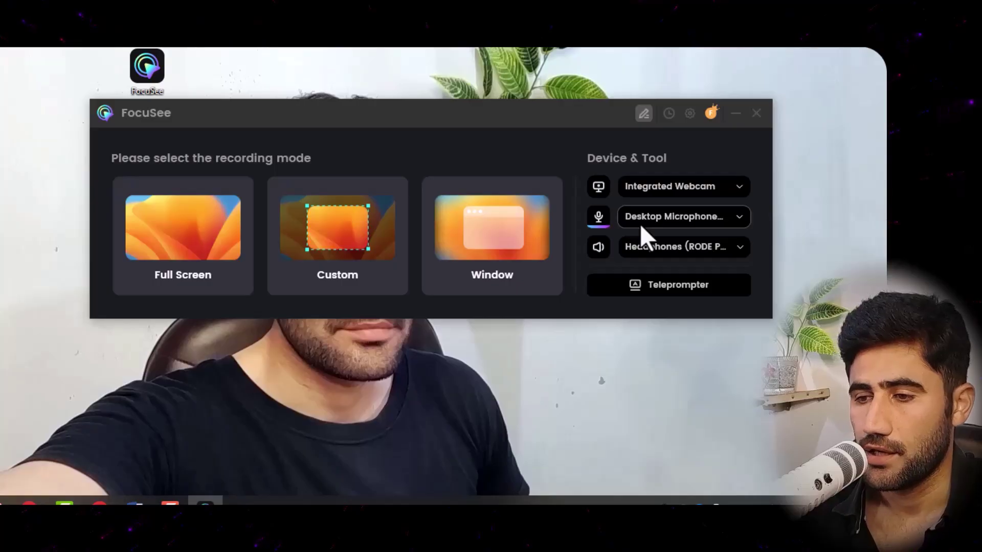
click(658, 250)
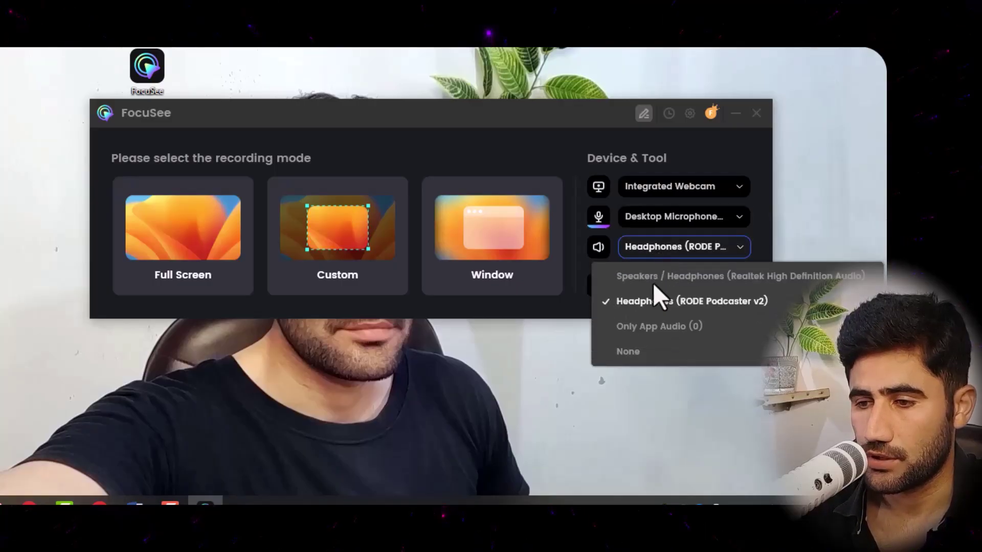
click(719, 302)
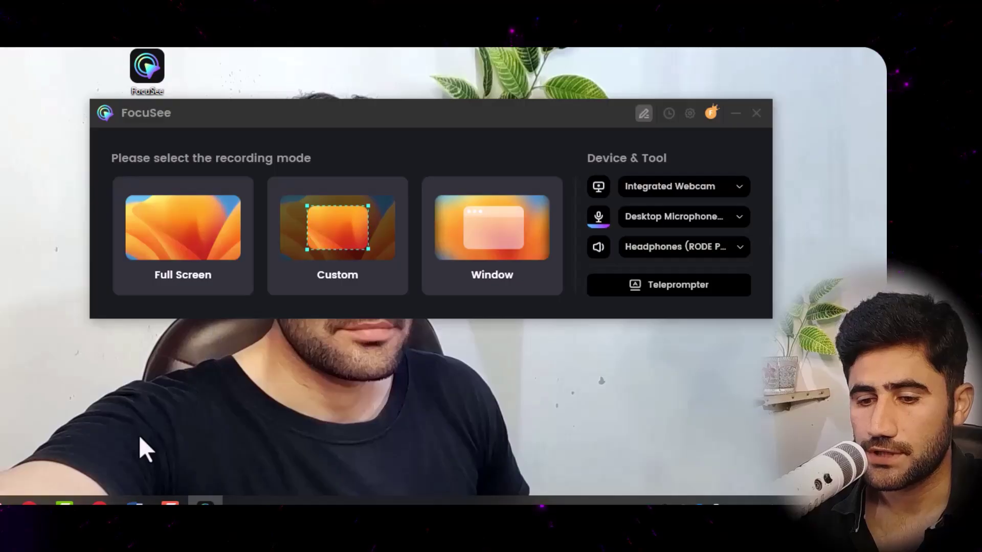
- Bring the FocuSee website forward, then open the recorder and position it over the webpage
mouse_move(99, 504)
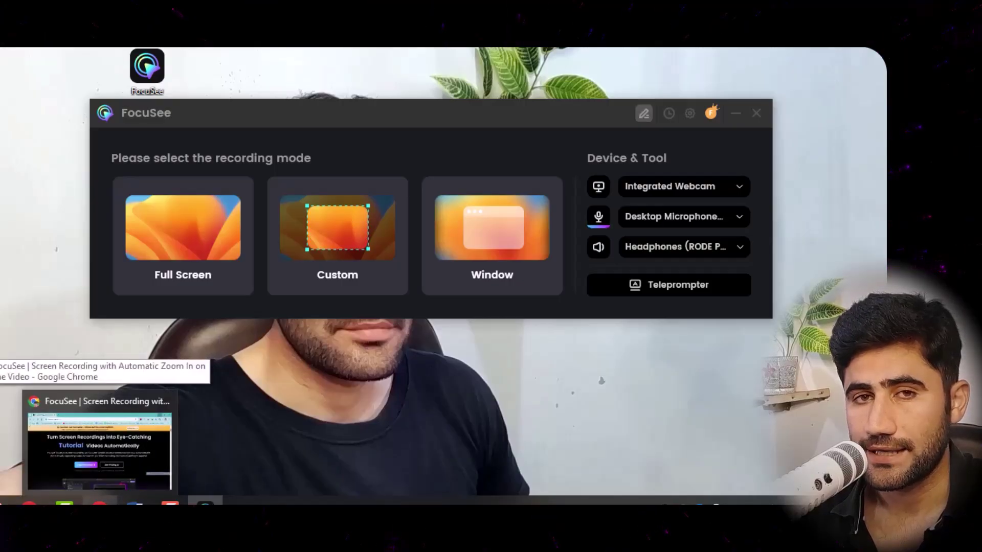
click(97, 440)
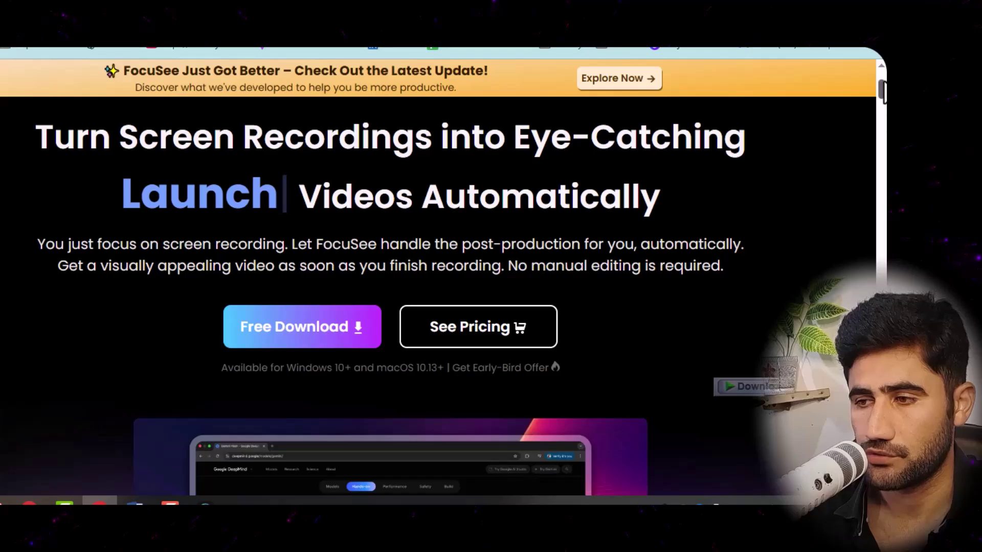
scroll(440, 297, down, 12)
scroll(439, 297, up, 7)
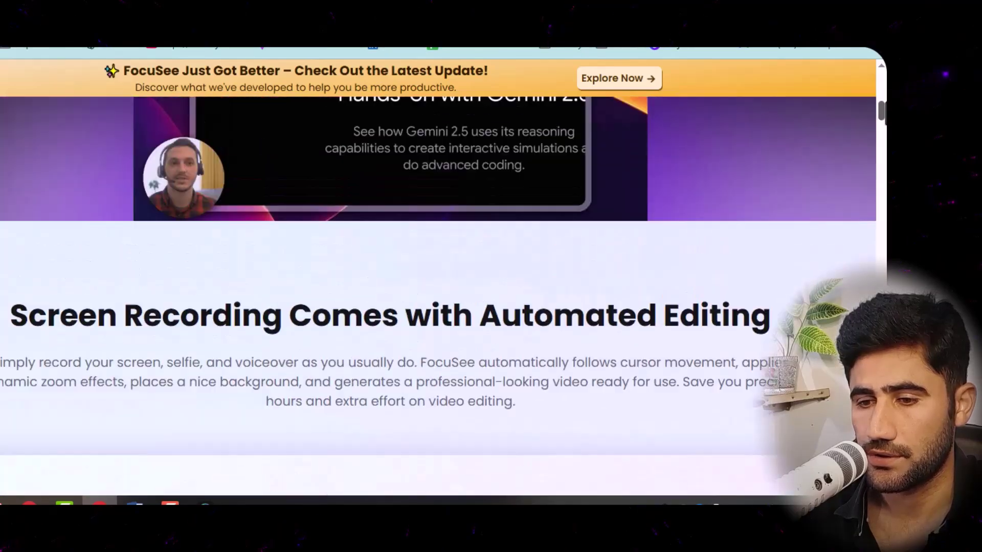
scroll(430, 183, up, 3)
scroll(429, 182, down, 3)
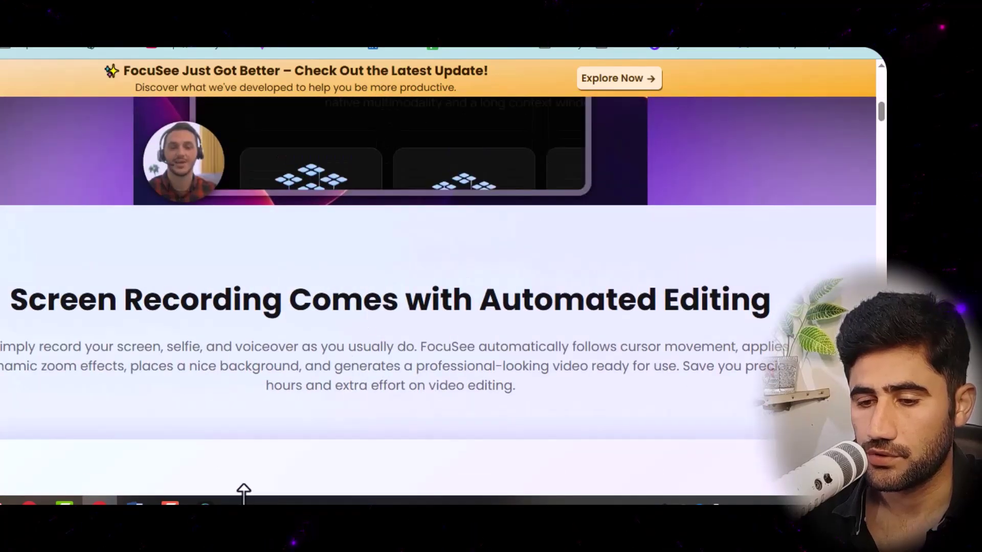
click(205, 503)
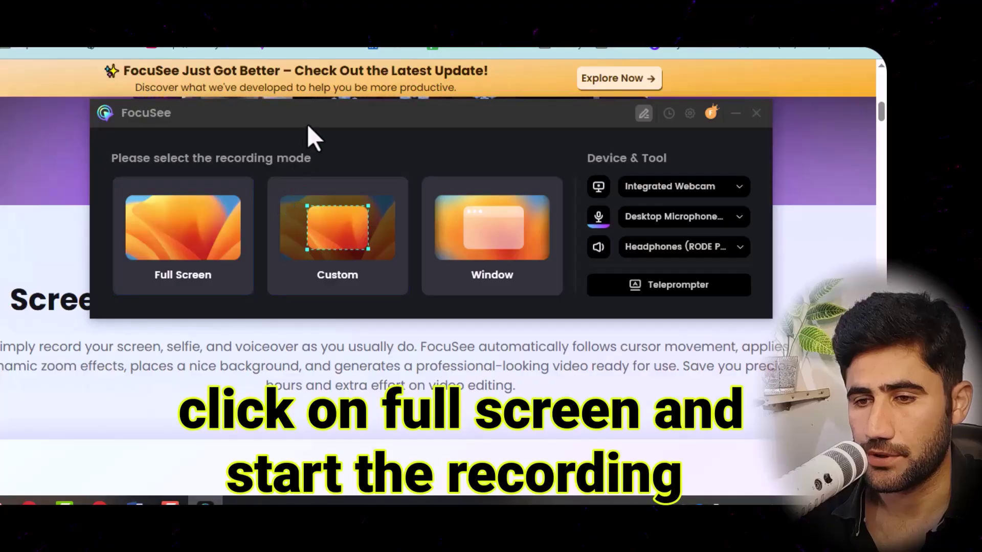
drag(308, 127, 279, 169)
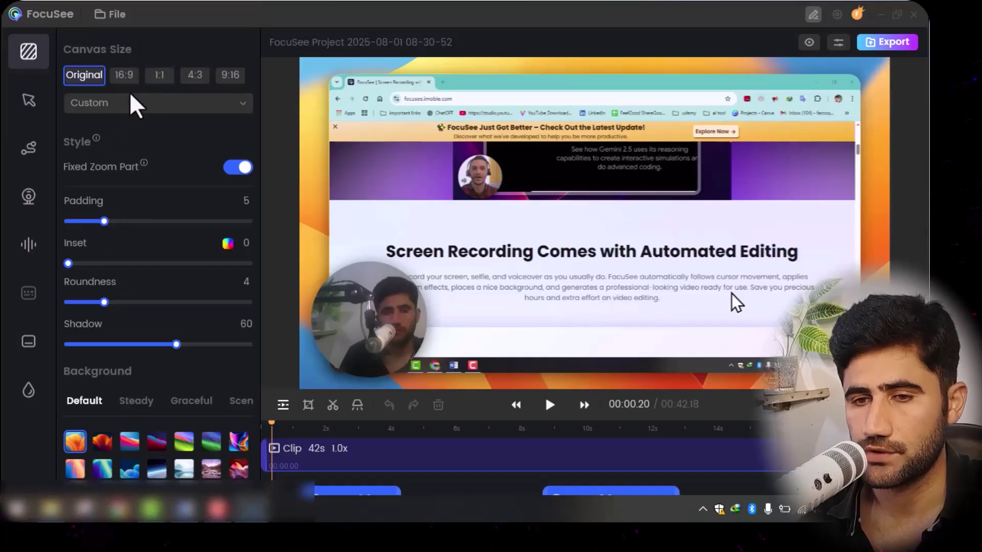
- Try the TikTok (9:16) canvas, settle on YouTube (16:9), and reduce the padding to 3
click(118, 100)
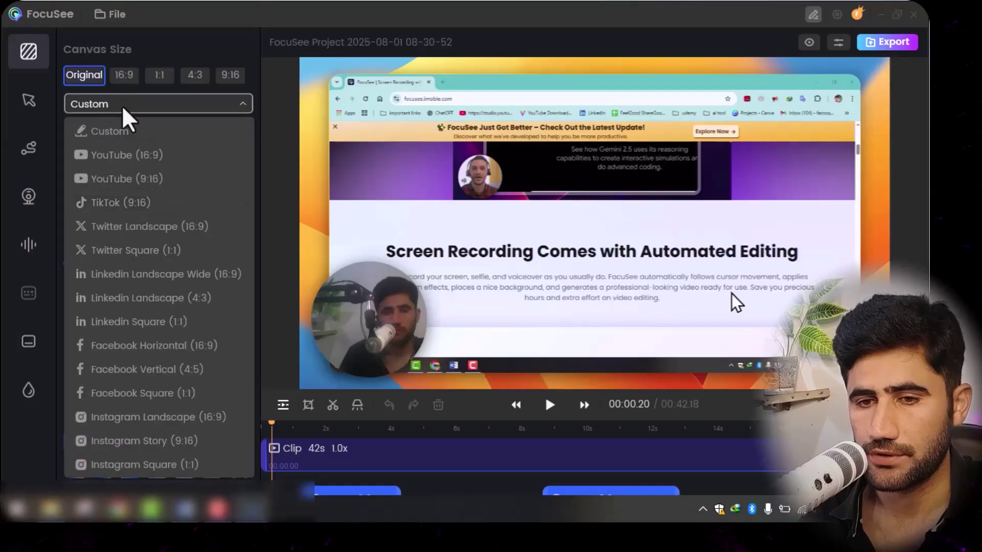
click(143, 204)
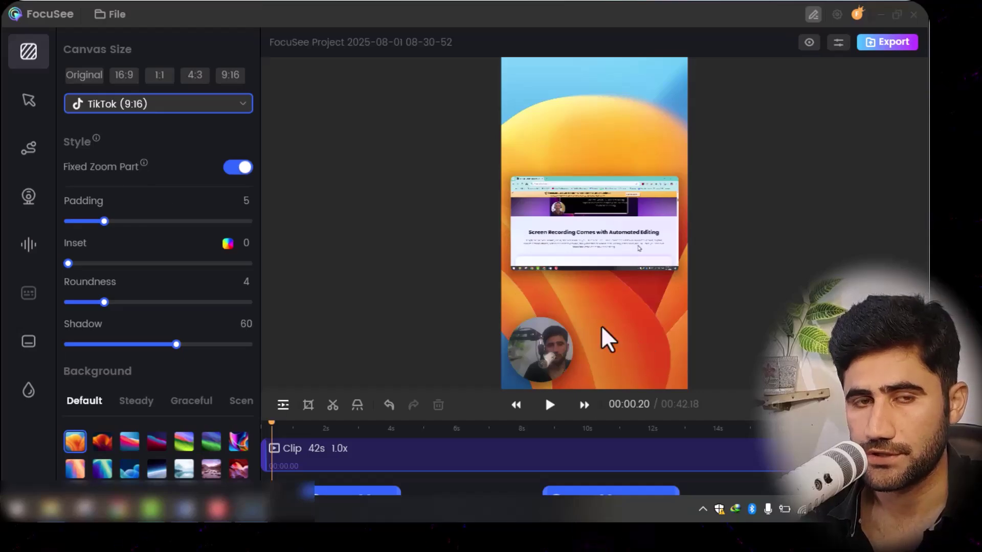
click(230, 109)
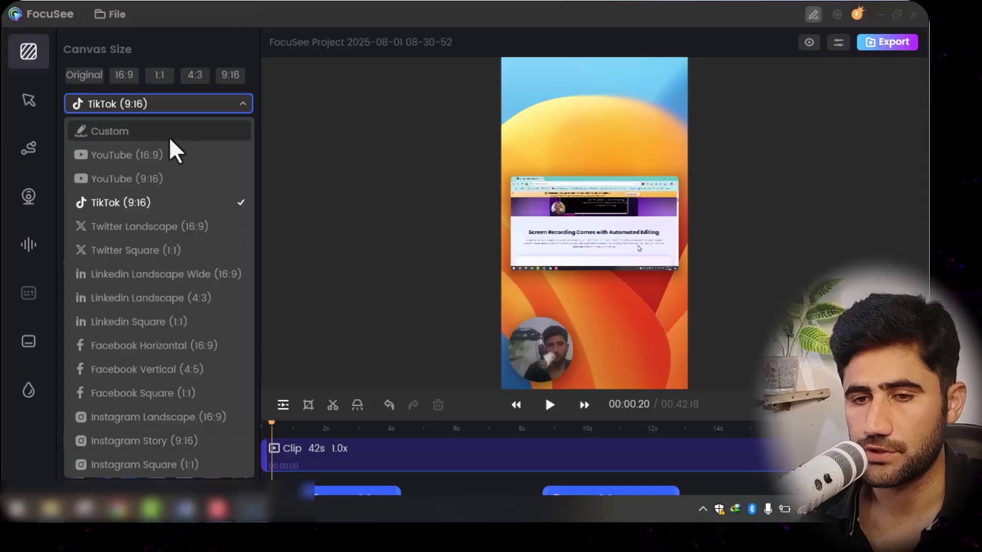
click(238, 101)
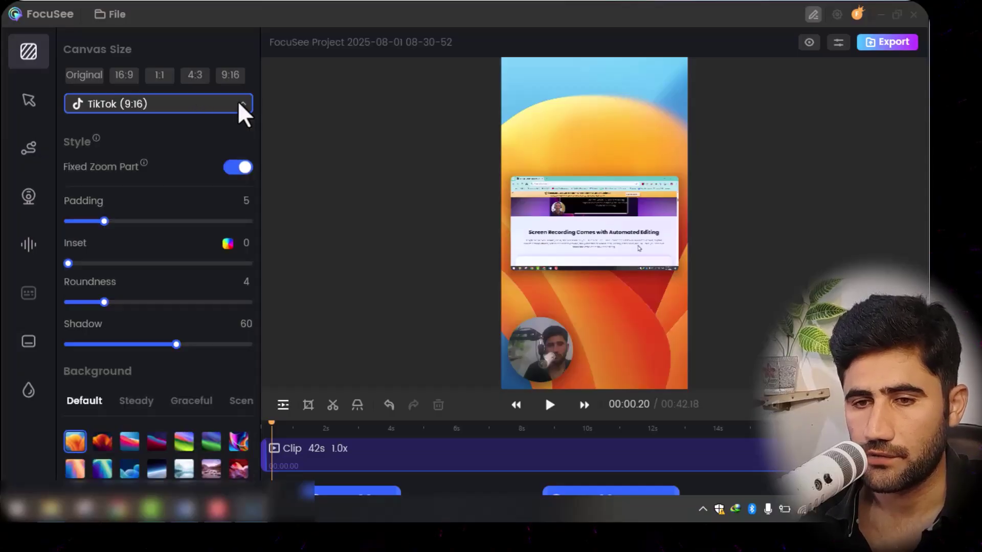
click(238, 100)
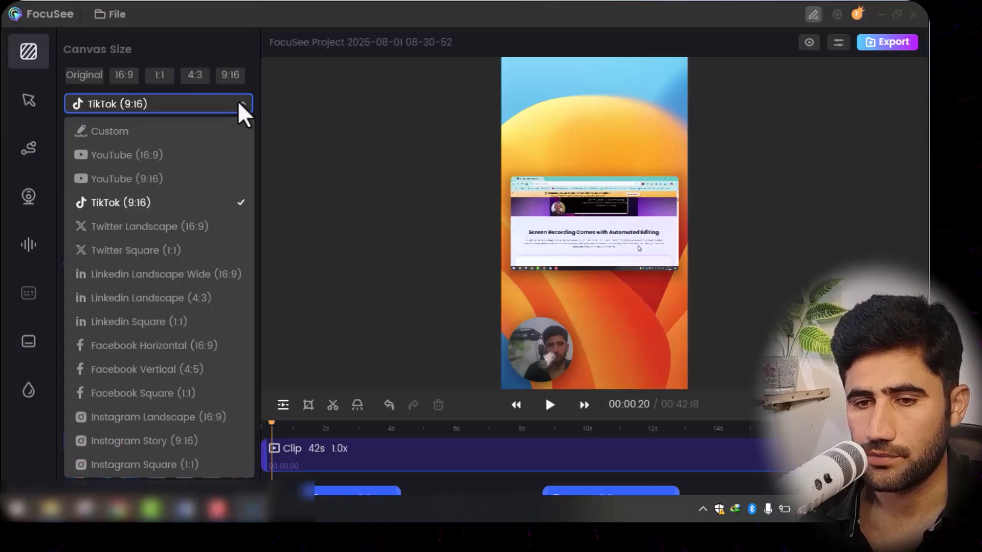
click(132, 159)
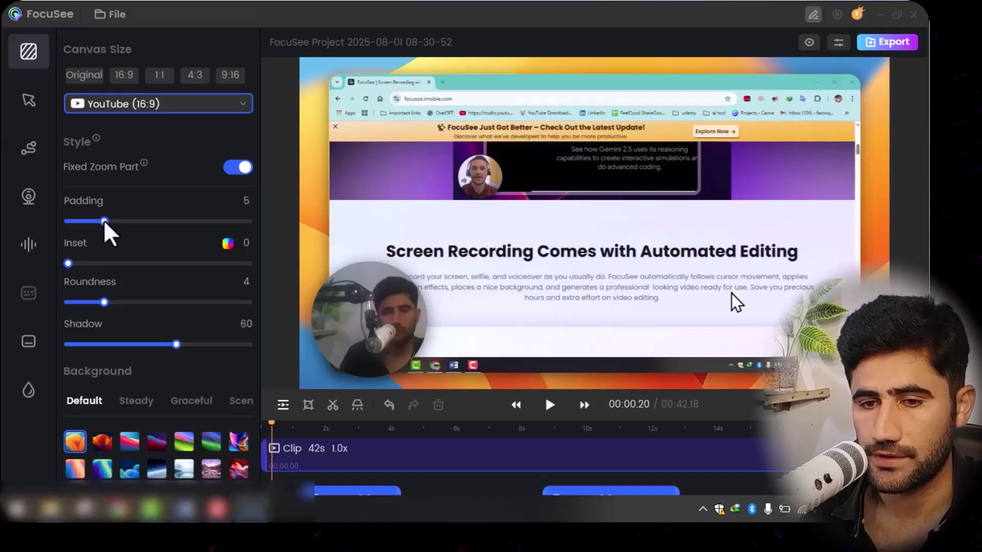
mouse_move(103, 220)
mouse_down()
mouse_move(84, 220)
mouse_move(147, 225)
mouse_move(92, 224)
mouse_up()
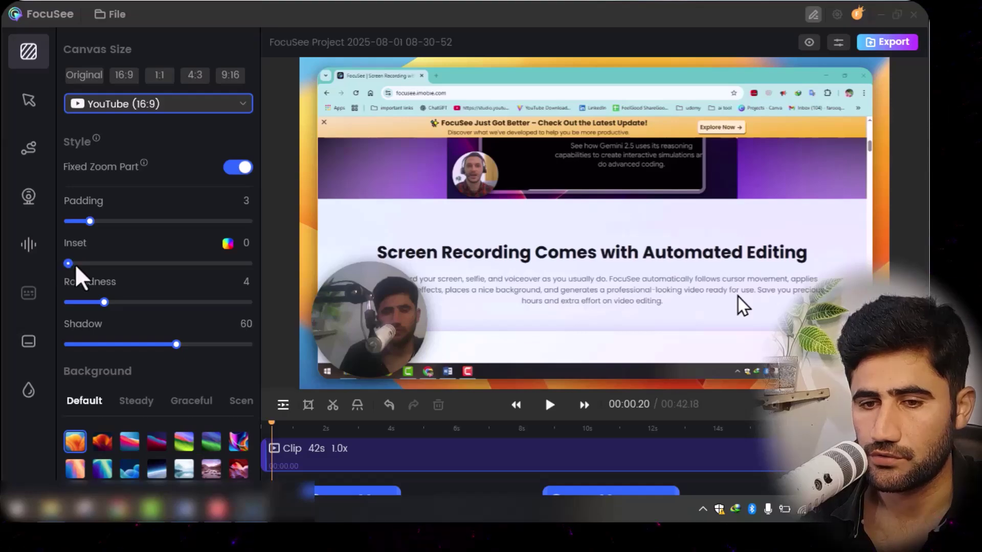
- Set inset to 17, try red then revert to dark, roundness 0 and shadow 100
drag(75, 264, 107, 263)
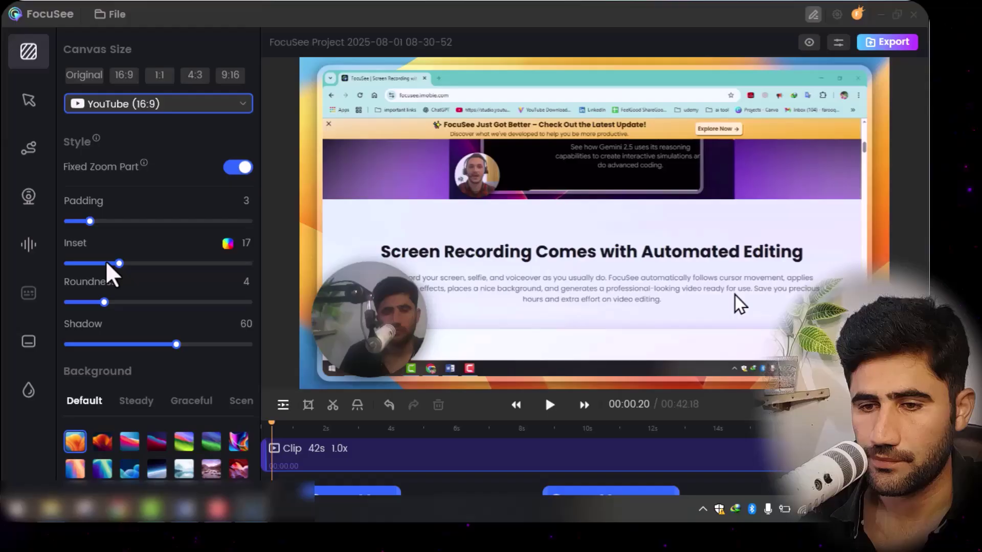
click(227, 243)
click(213, 401)
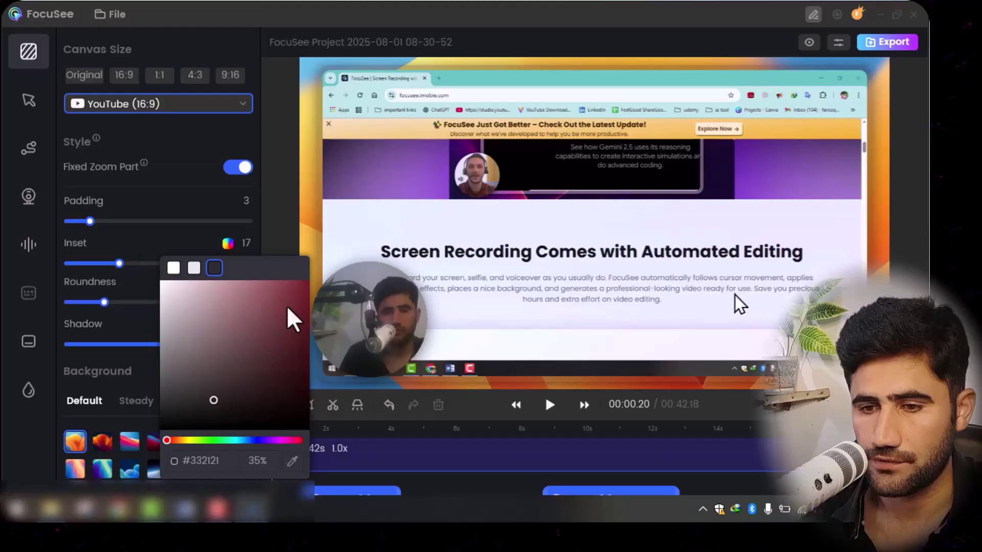
drag(287, 307, 310, 280)
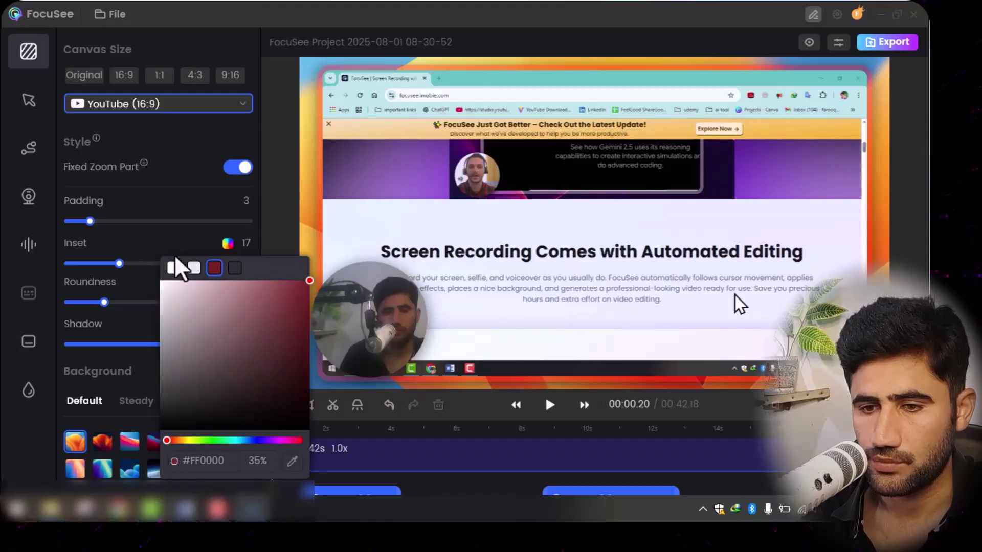
click(236, 268)
click(139, 239)
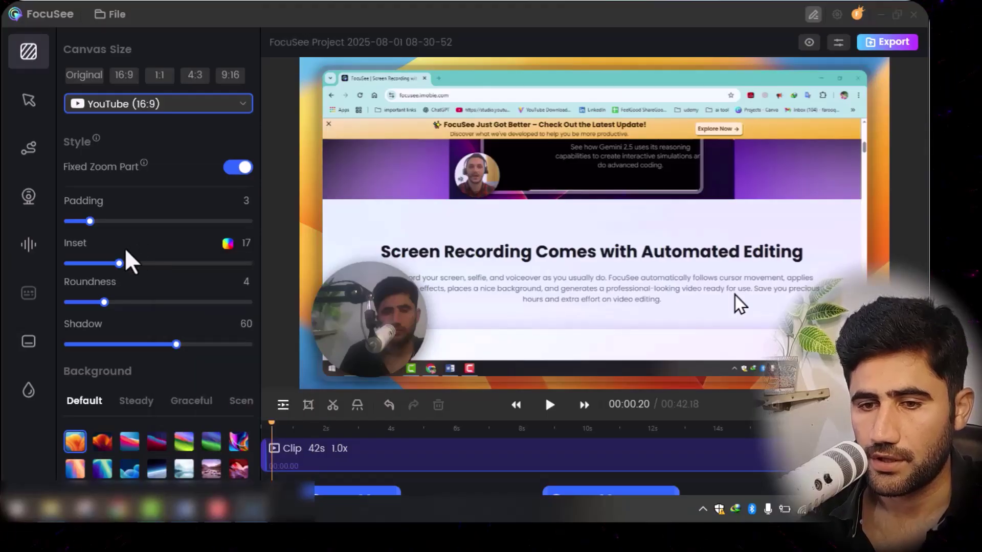
drag(106, 301, 47, 292)
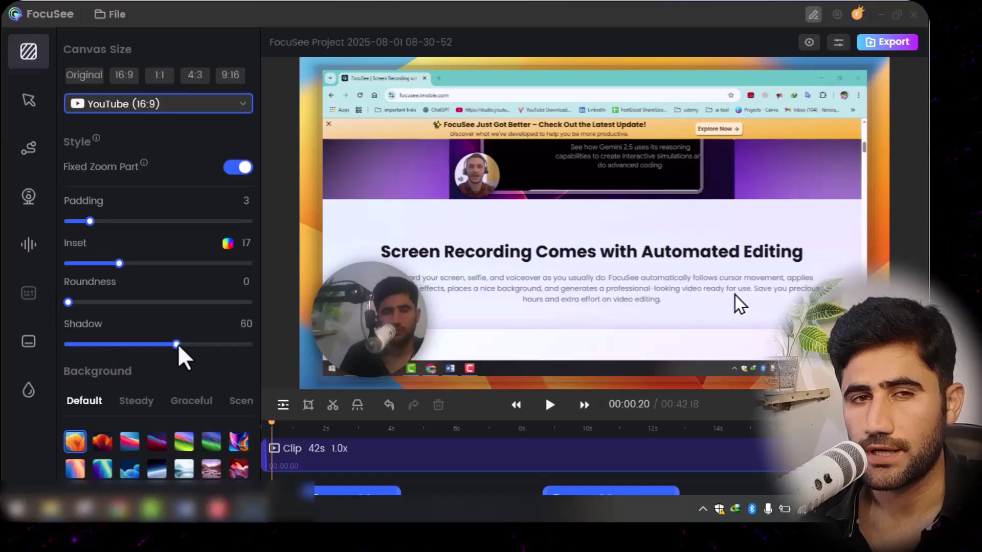
drag(177, 344, 261, 345)
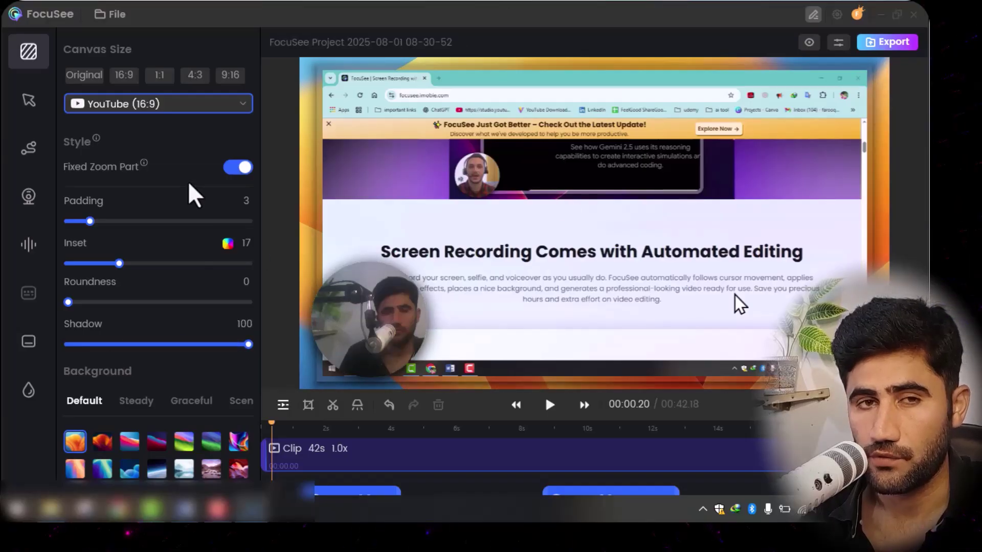
- Try the red-orange, dark green and starry blue wallpapers as the background
click(107, 441)
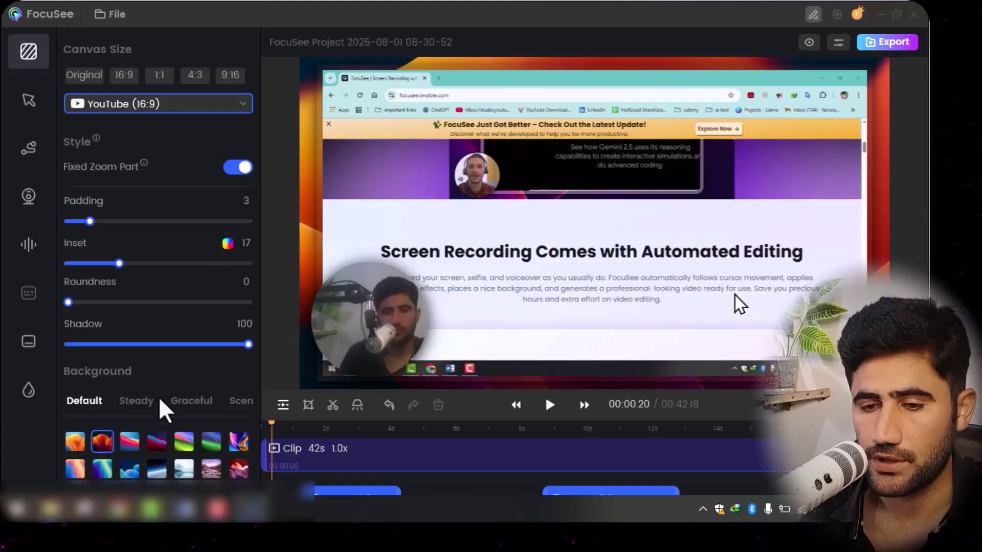
click(184, 444)
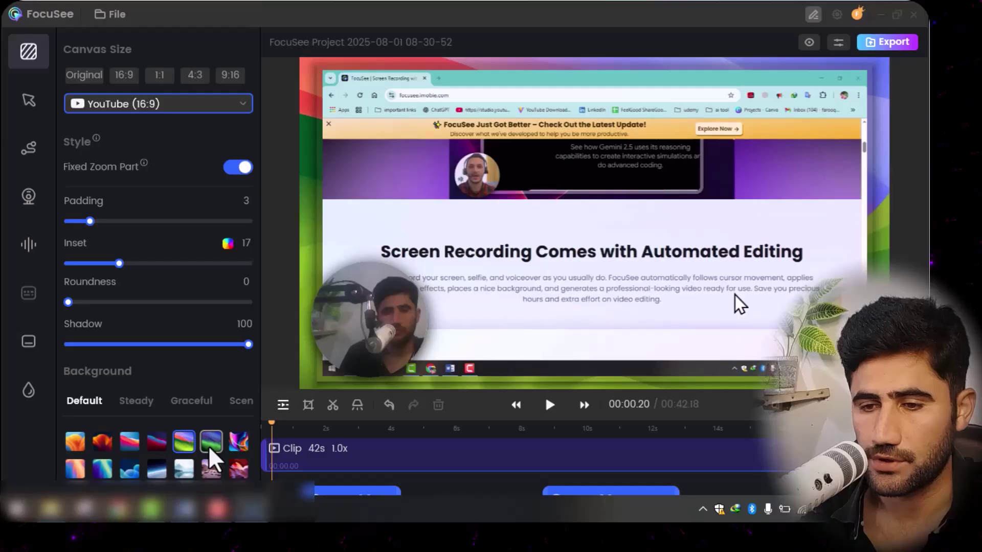
click(207, 445)
click(156, 469)
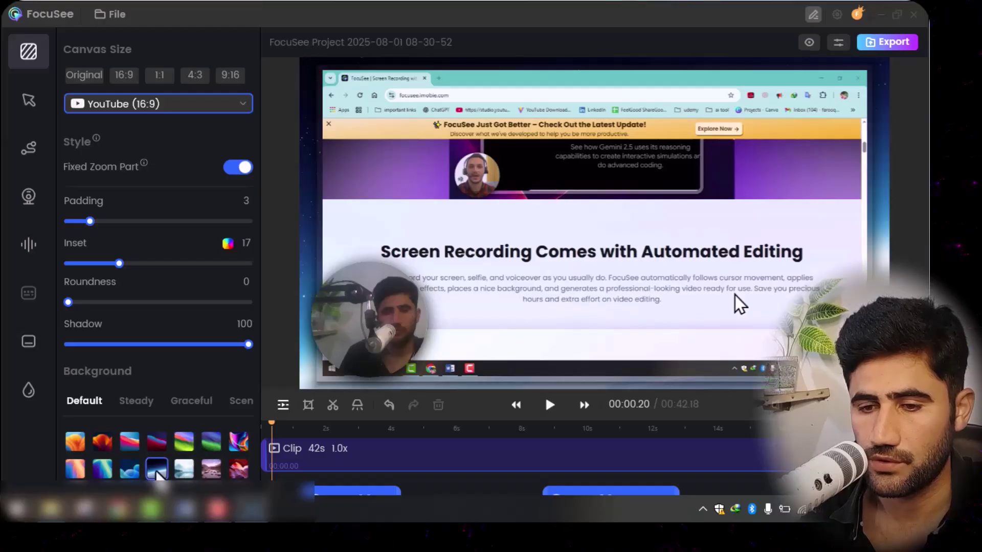
- Browse the Scenery, Custom, Graceful and Steady sets, then apply Default's teal-blue wave
click(241, 402)
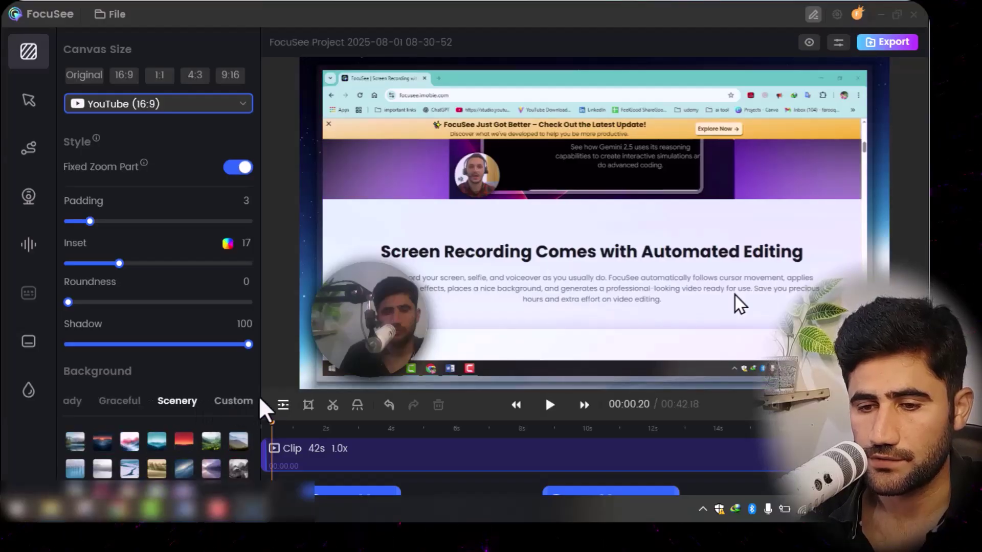
click(231, 402)
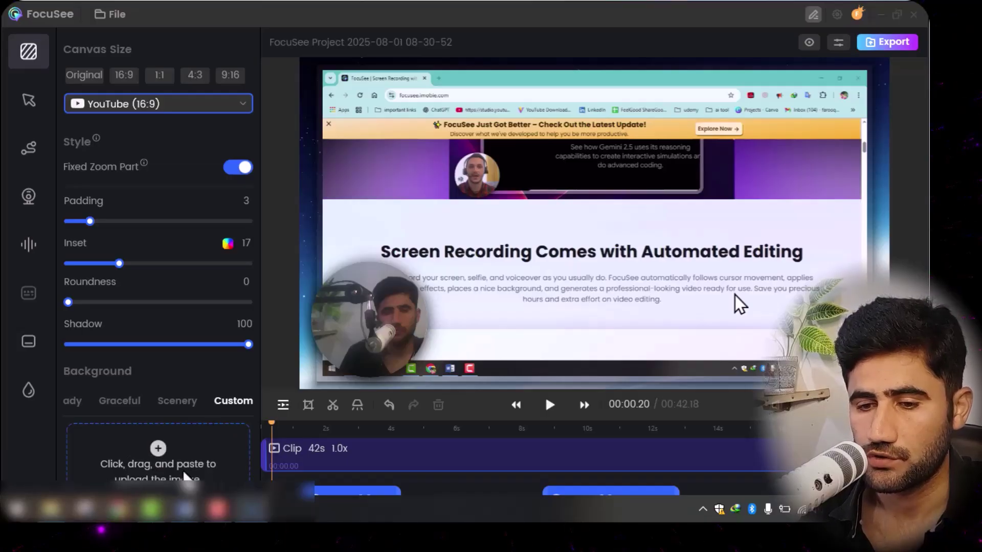
click(110, 399)
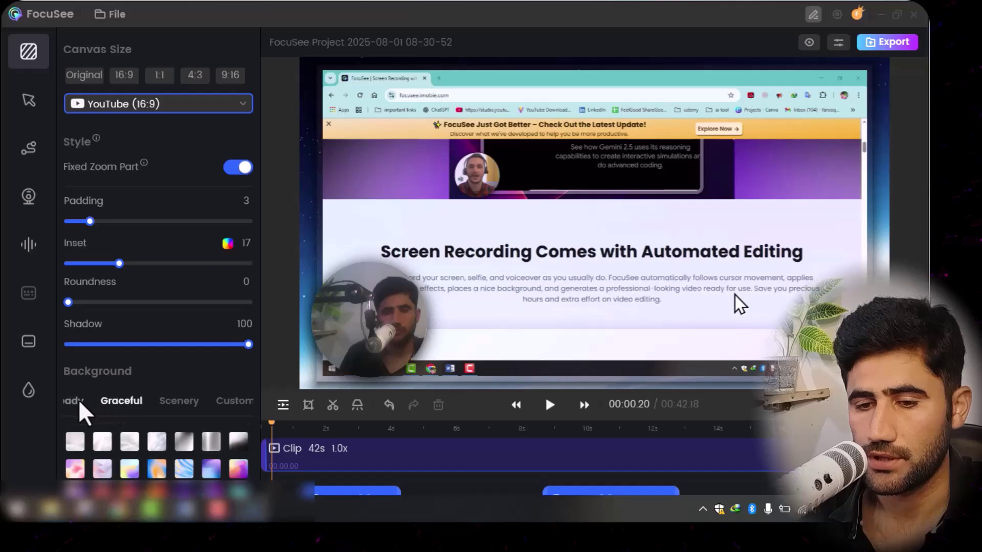
click(76, 401)
click(75, 401)
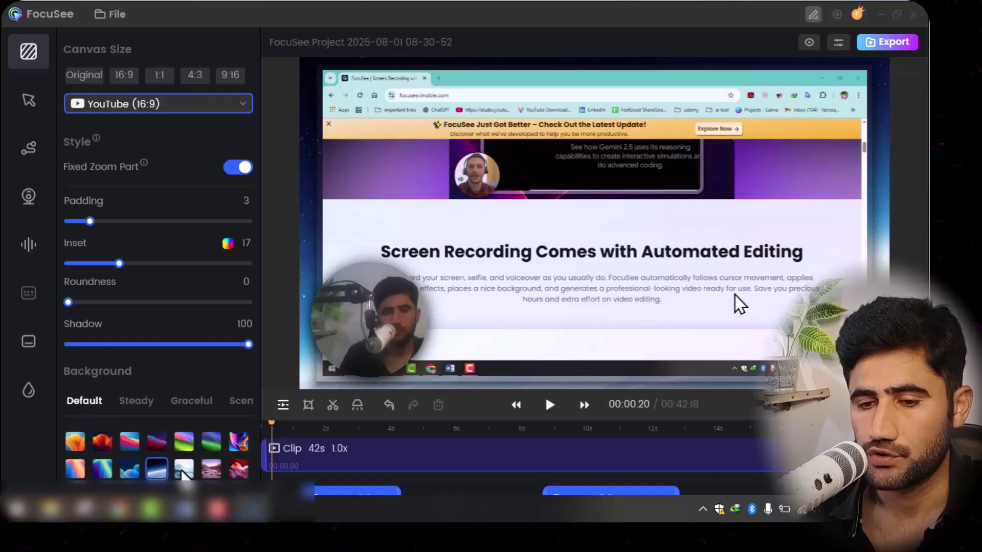
click(130, 469)
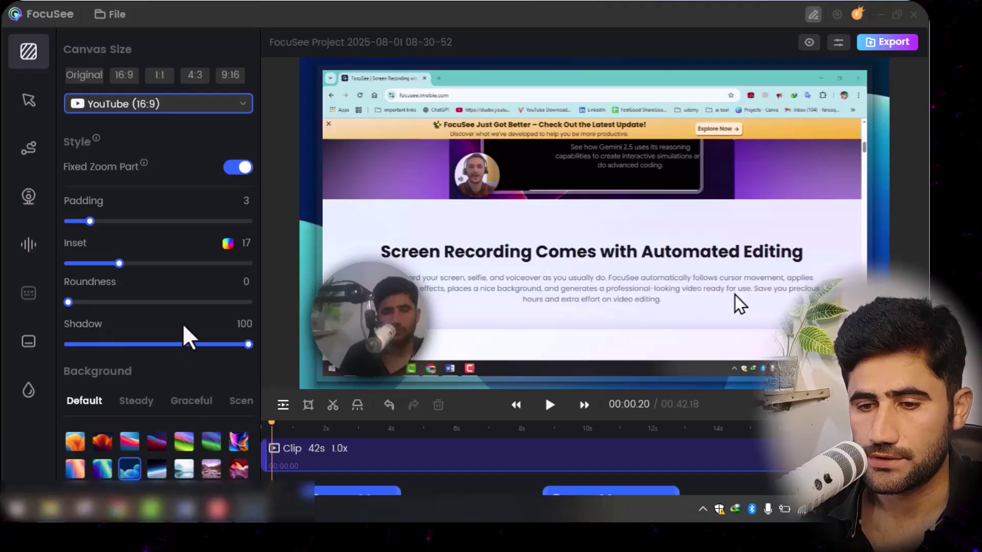
- Try several cursor styles, then keep the plain white arrow cursor
click(17, 101)
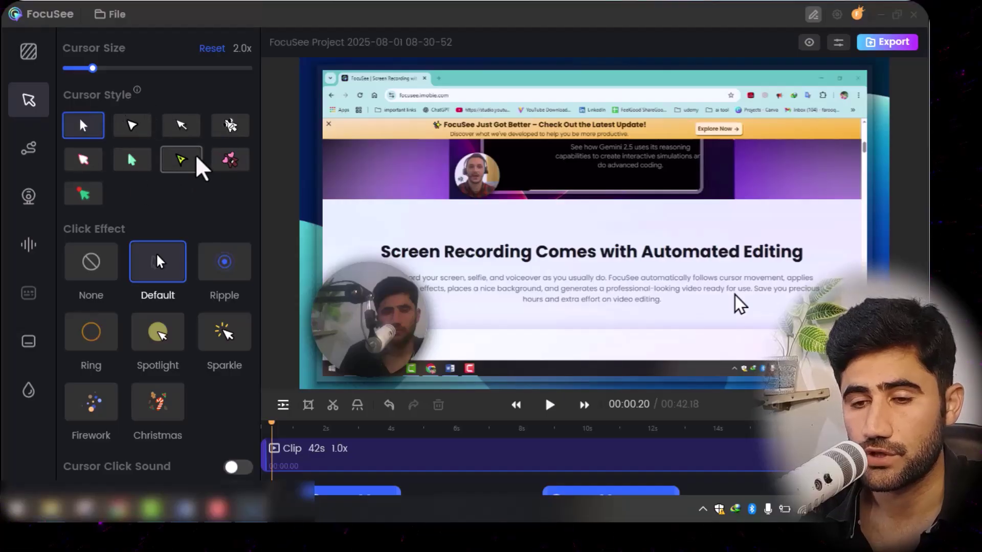
click(132, 129)
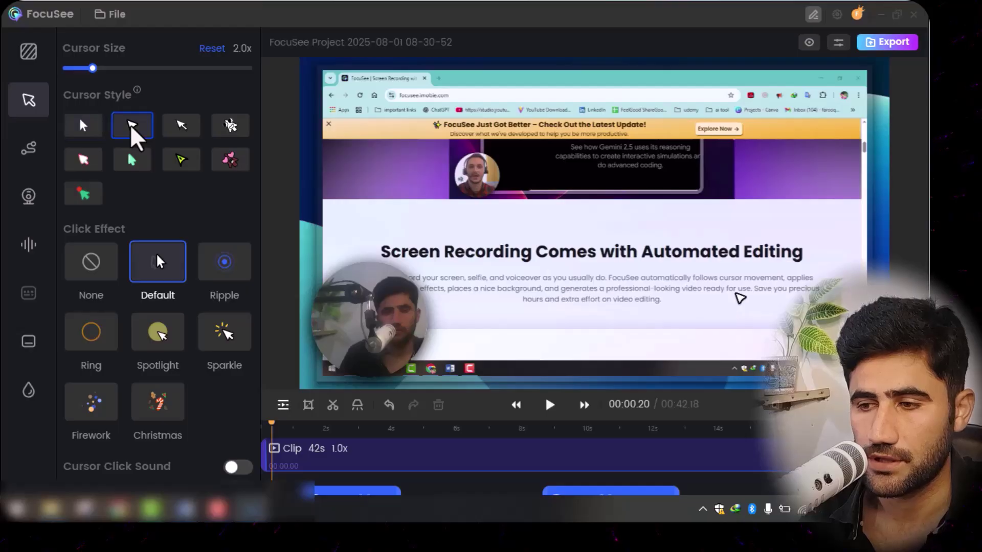
click(244, 129)
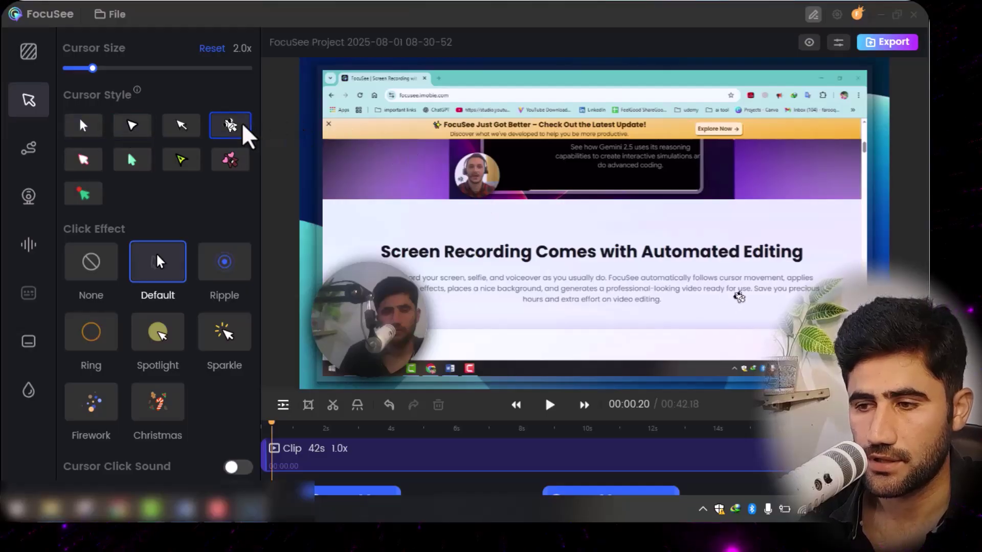
click(228, 164)
click(131, 159)
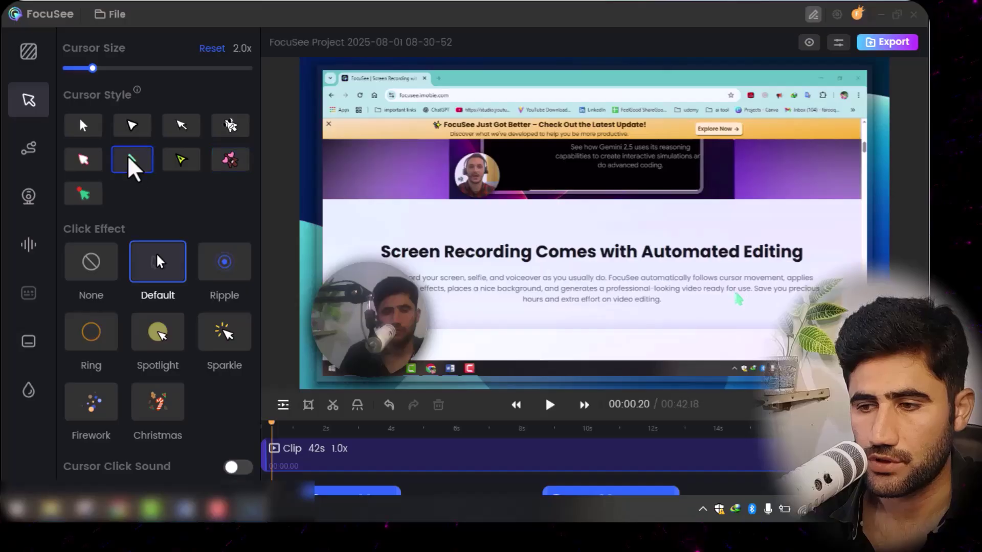
click(84, 129)
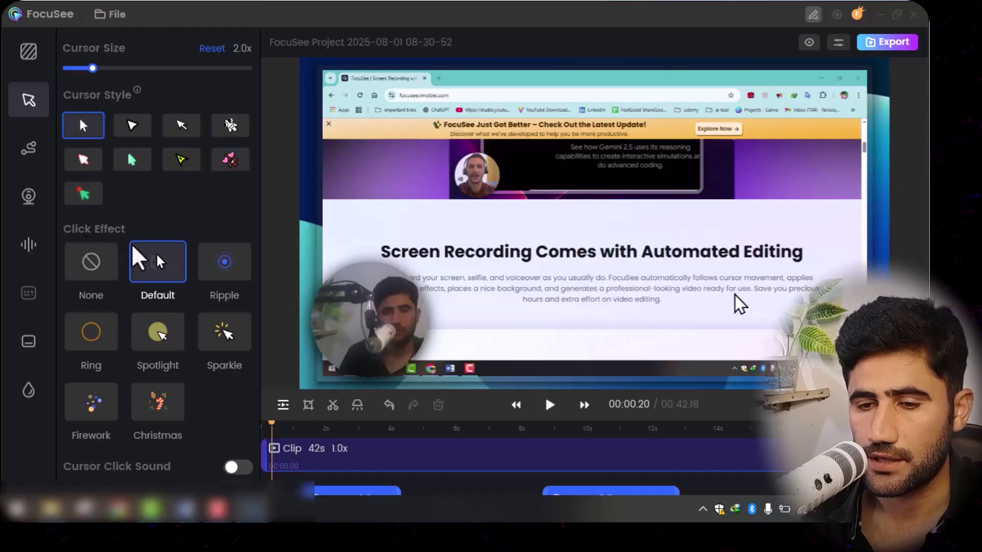
- Try a full-opacity, larger Spotlight click effect, then set None with click sound off
click(162, 338)
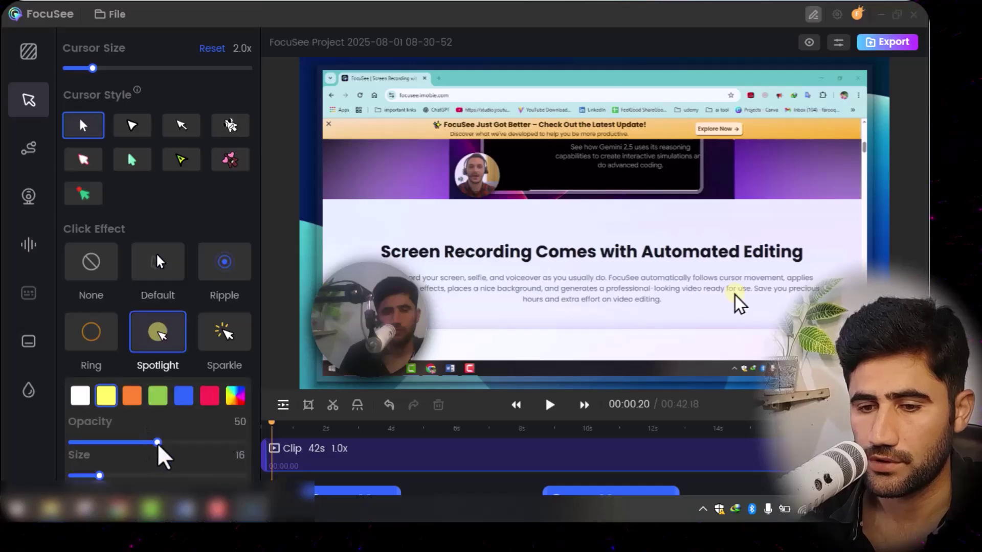
drag(160, 452, 305, 481)
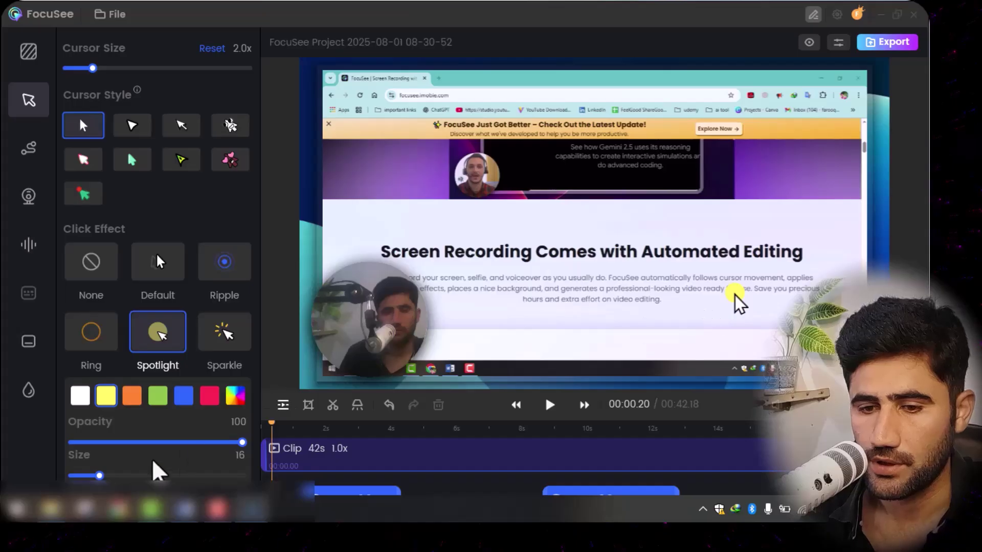
drag(99, 476, 121, 486)
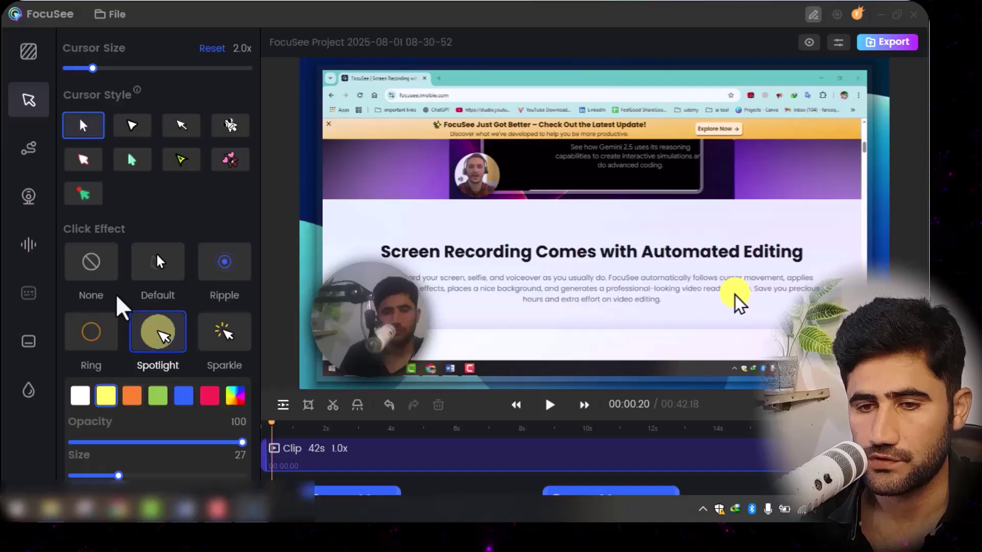
click(95, 282)
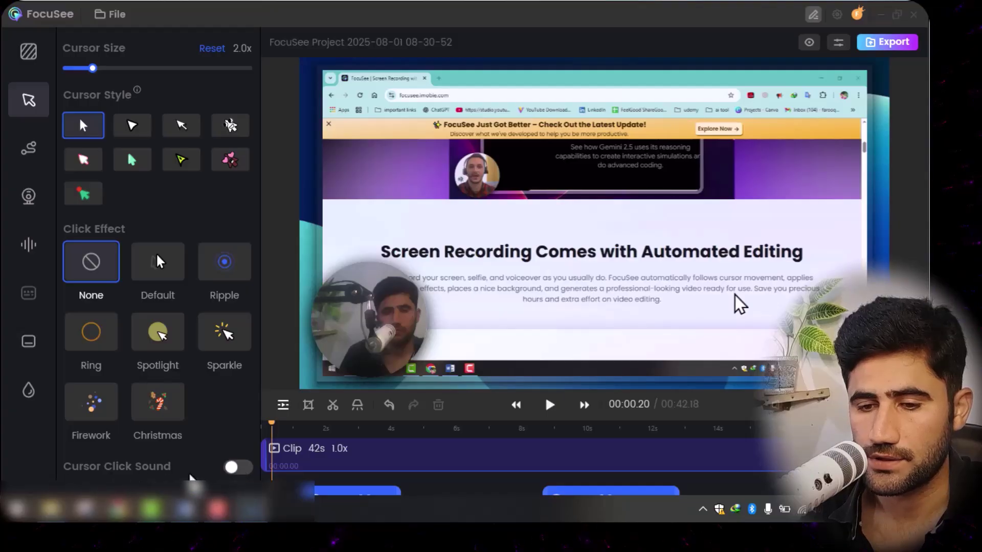
click(234, 469)
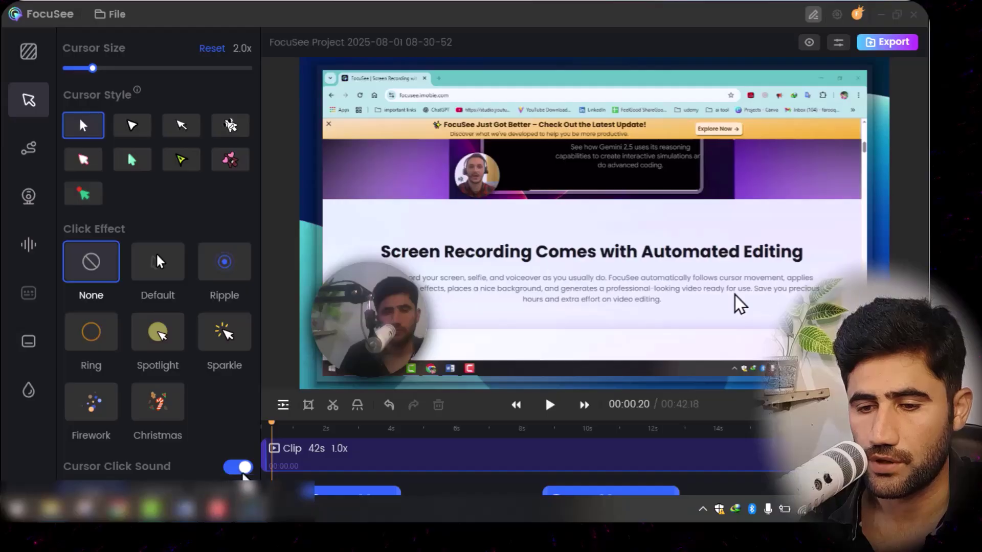
click(239, 470)
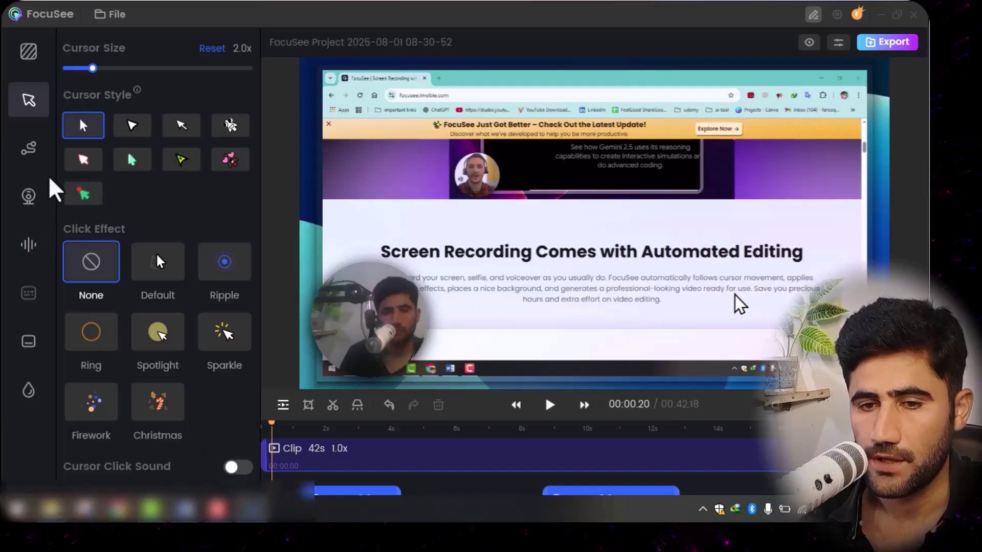
- Set zoom-in motion blur to 51 and try the Slow and custom-tension cursor movement options
click(28, 152)
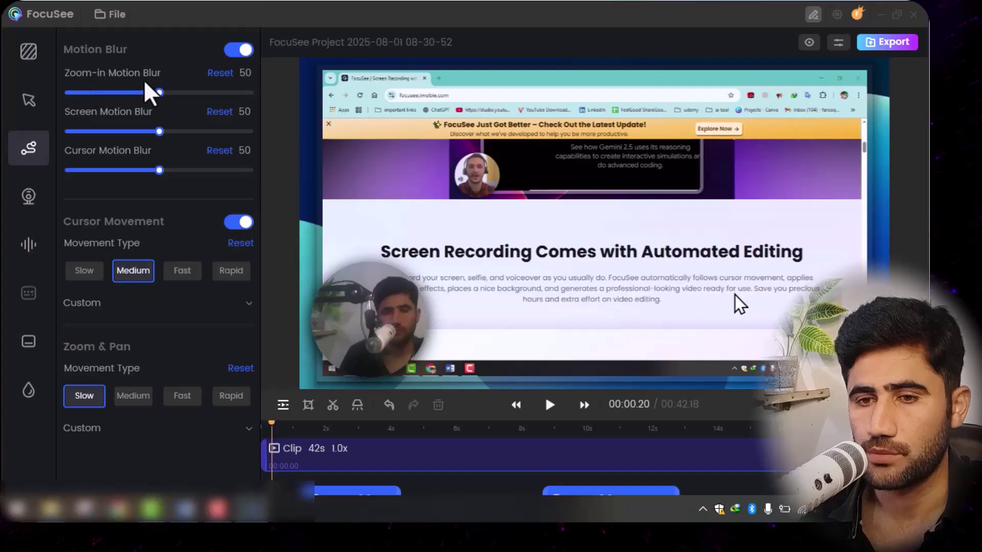
mouse_move(161, 93)
mouse_down()
mouse_move(209, 96)
mouse_move(162, 93)
mouse_up()
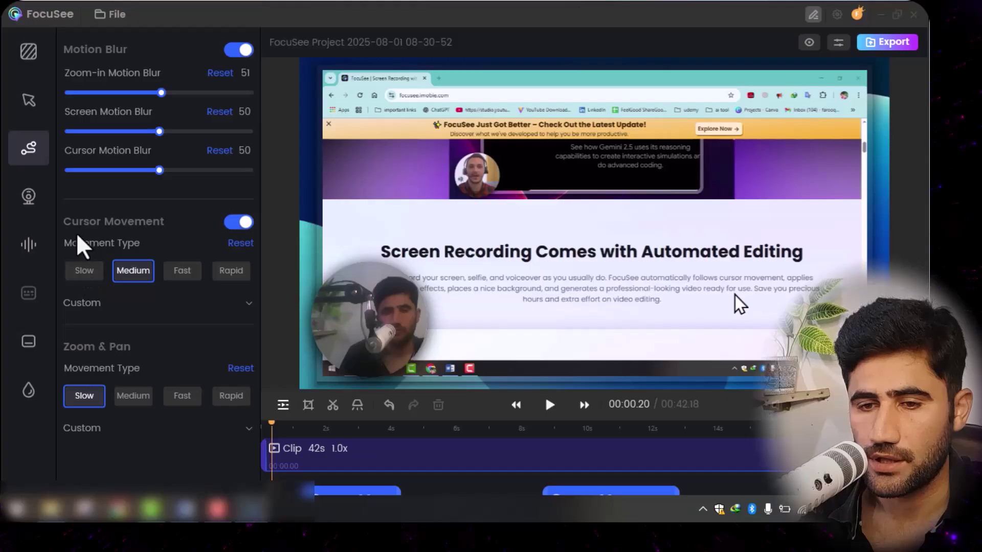
click(80, 270)
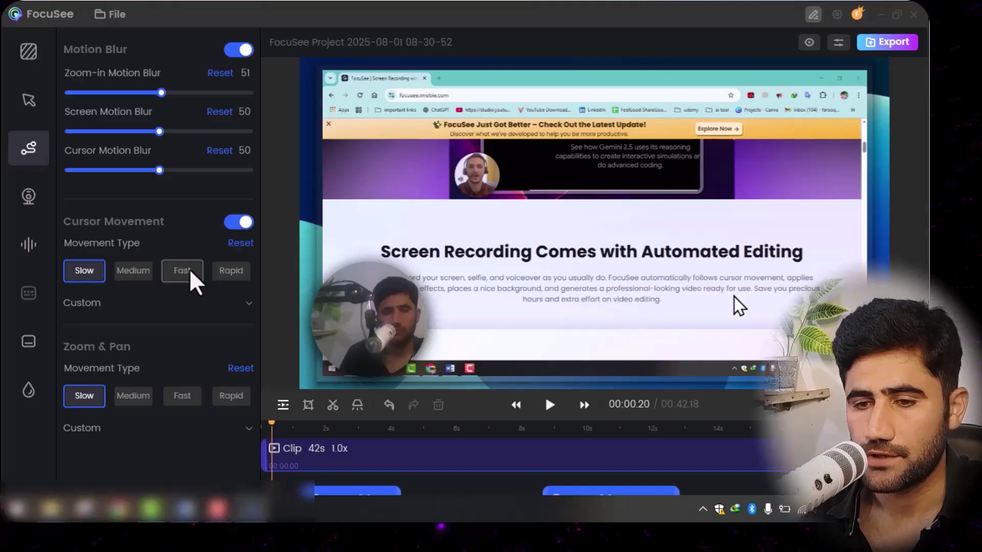
click(249, 304)
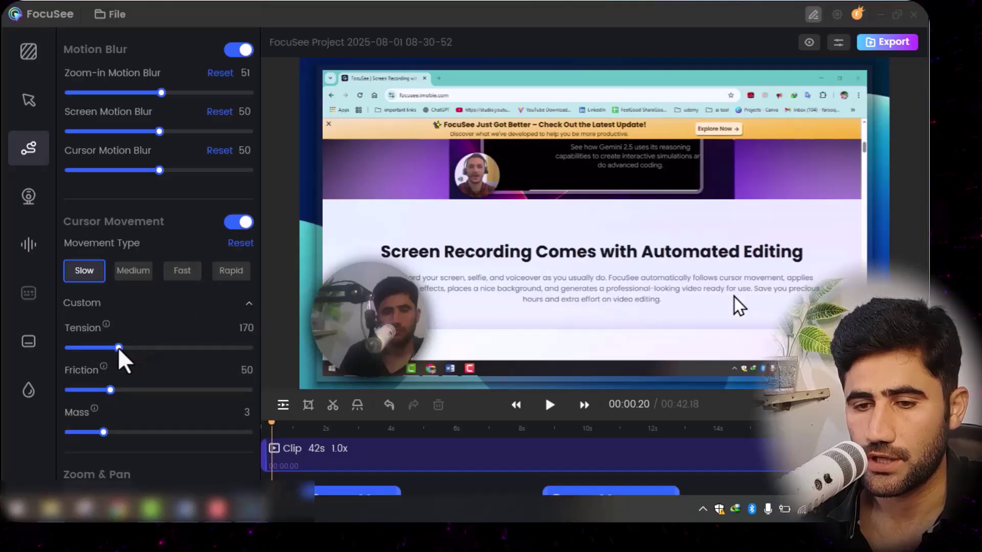
mouse_move(119, 348)
mouse_down()
mouse_move(176, 348)
mouse_move(125, 359)
mouse_up()
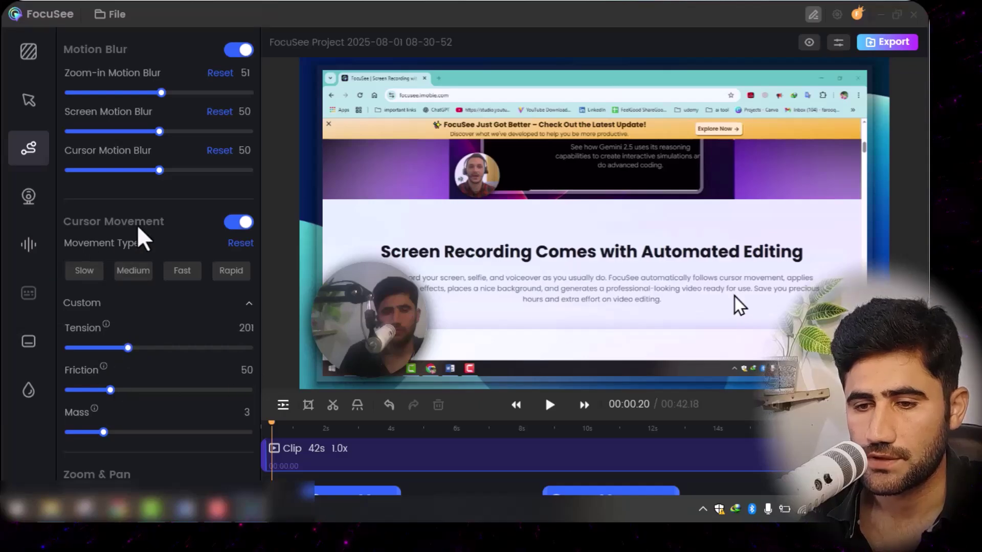
- Turn cursor movement smoothing off and keep zoom-and-pan movement on Slow after trying Fast
click(234, 222)
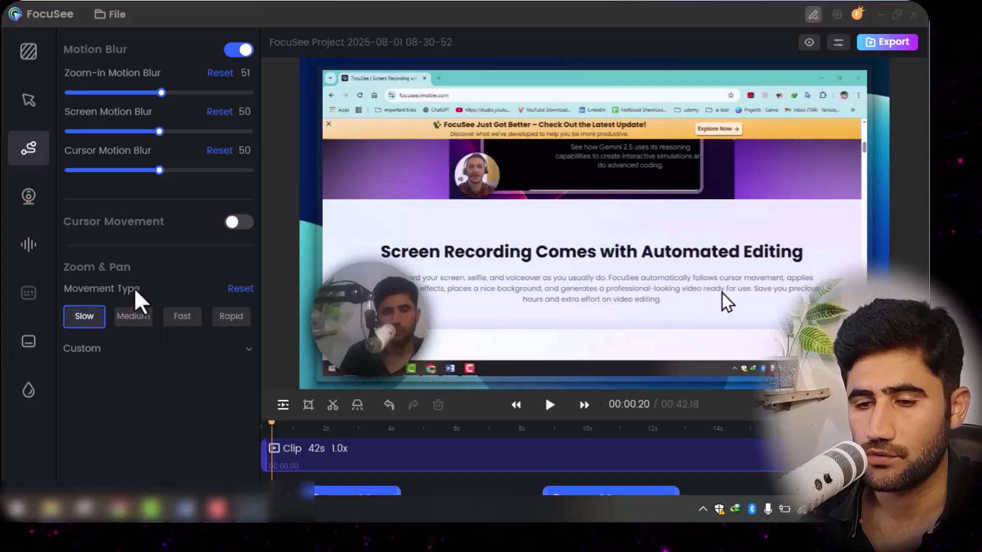
click(185, 326)
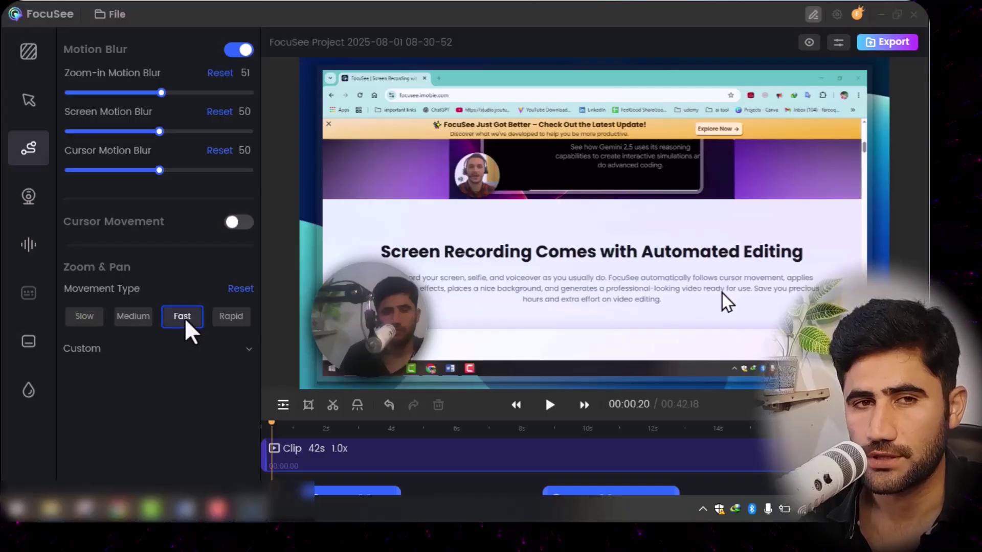
click(87, 327)
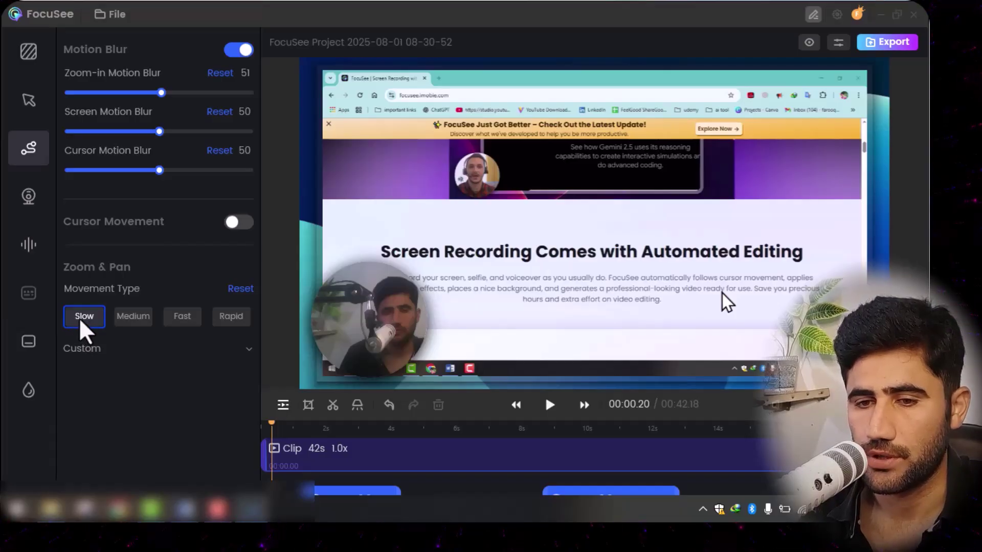
- In Camera settings, try the side-by-side and overlay layouts, then pick the round-bubble layout
click(30, 200)
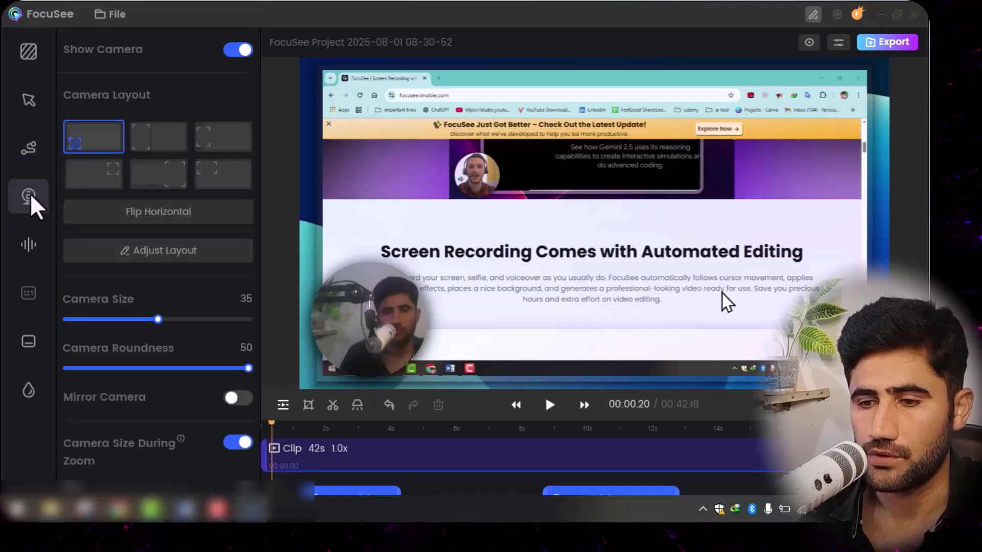
click(160, 142)
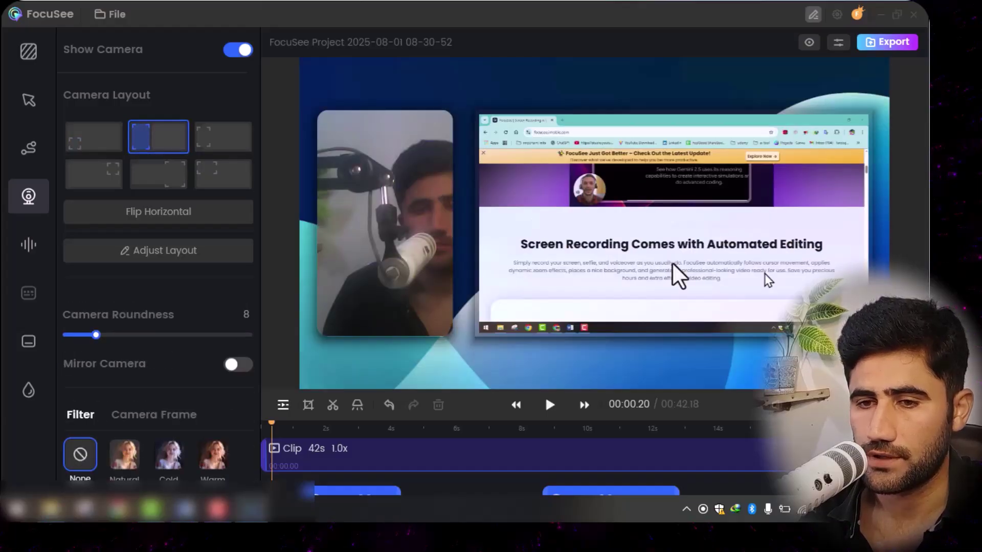
click(220, 153)
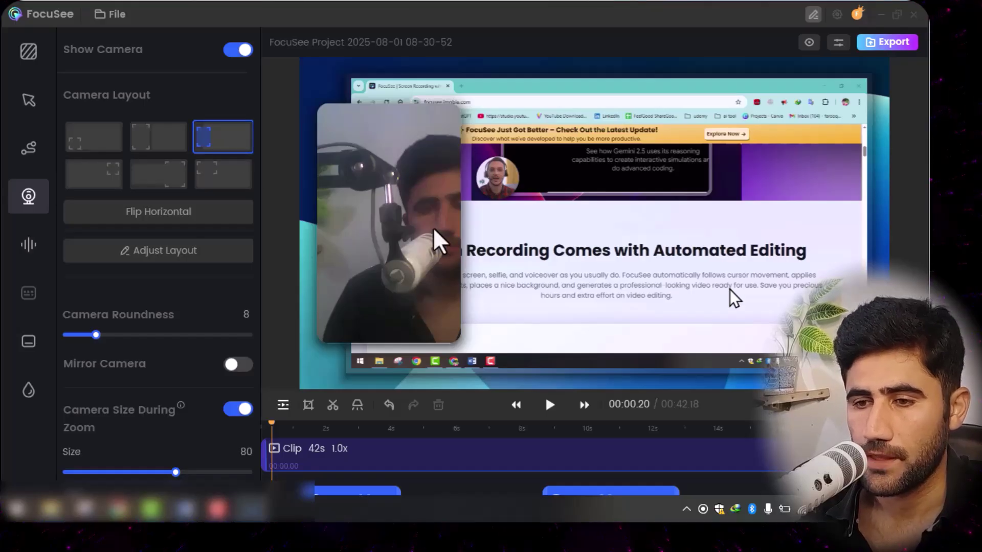
click(97, 187)
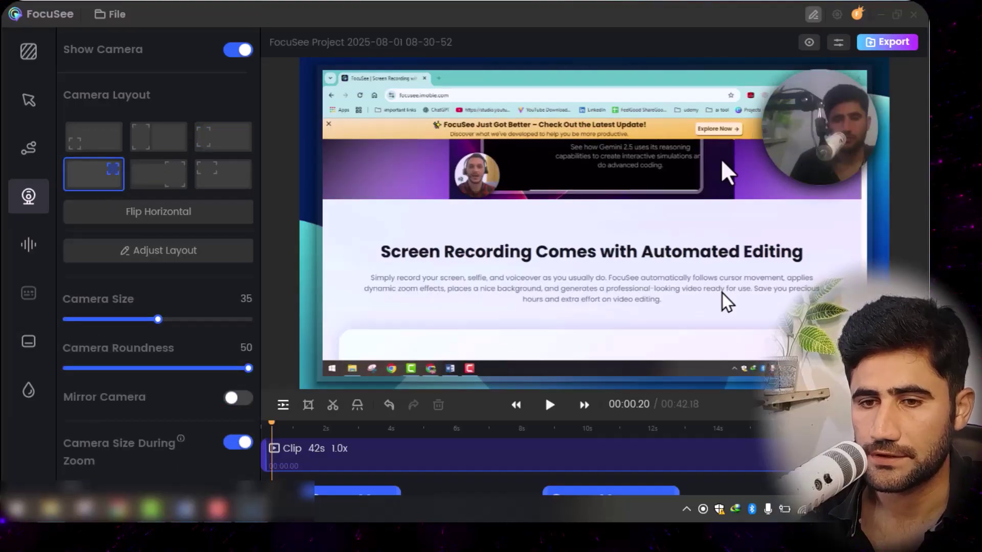
- Flip the camera horizontally until the bubble ends up in the top-right corner
click(152, 218)
click(153, 218)
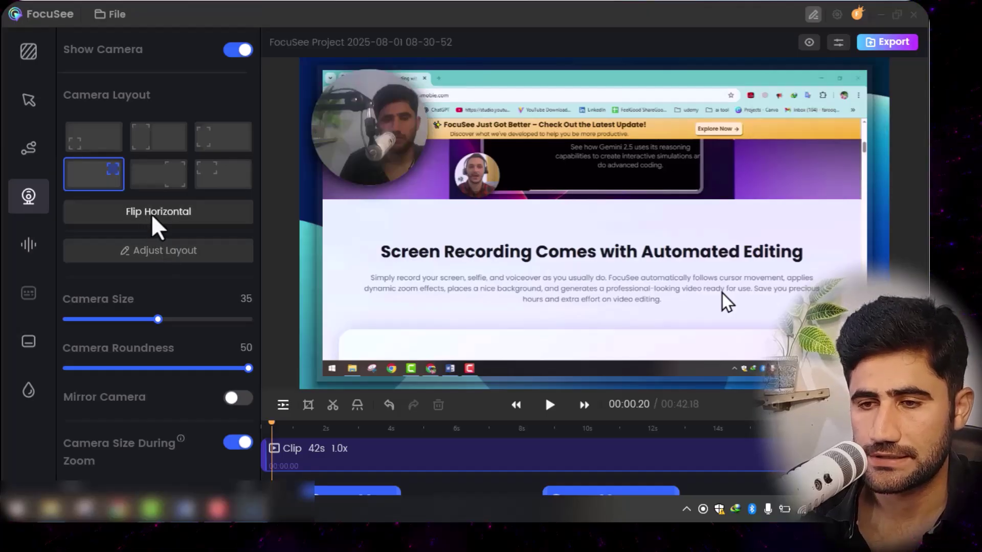
click(153, 218)
click(152, 216)
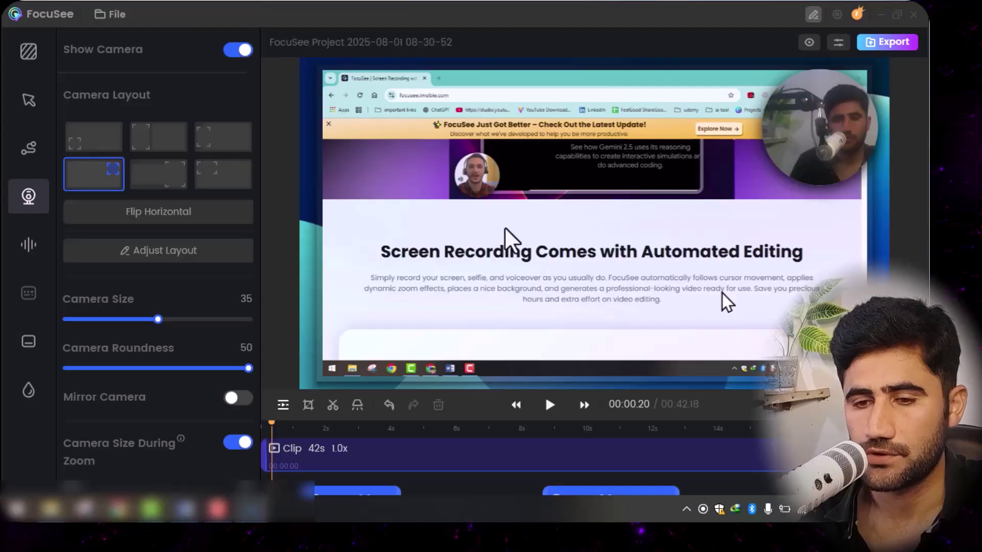
- In the custom layout editor, move the camera bubble around and resize the screen recording layer
click(164, 255)
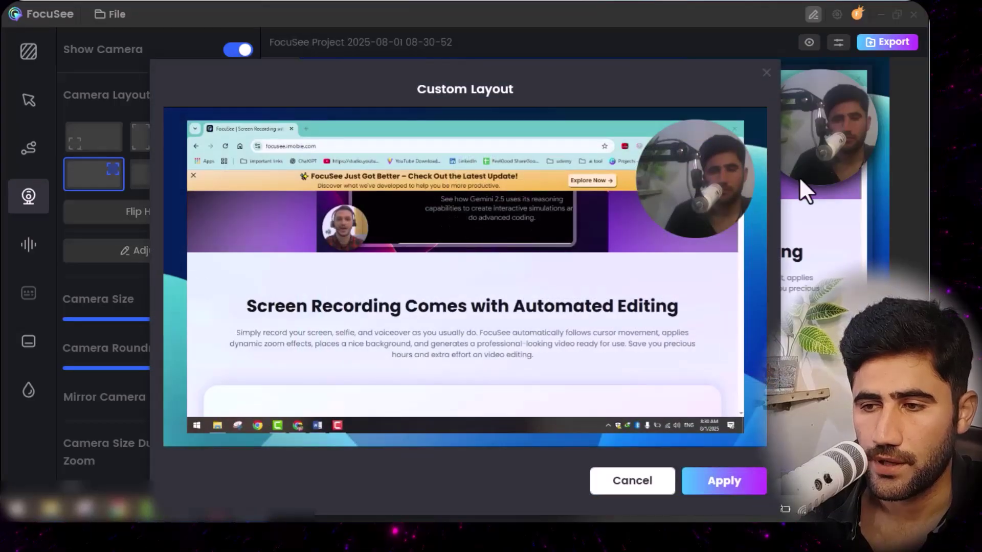
drag(703, 184, 675, 351)
drag(483, 217, 467, 232)
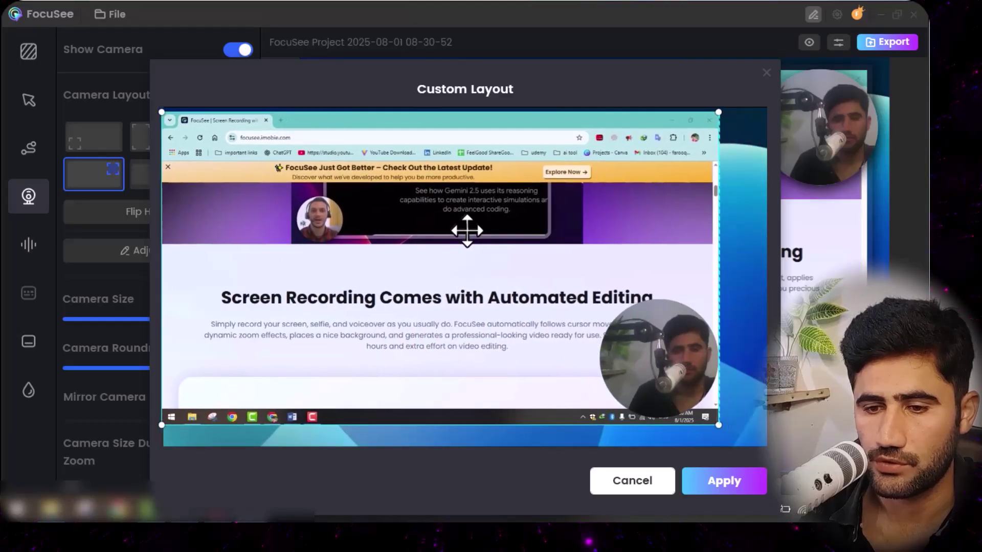
drag(702, 428, 517, 293)
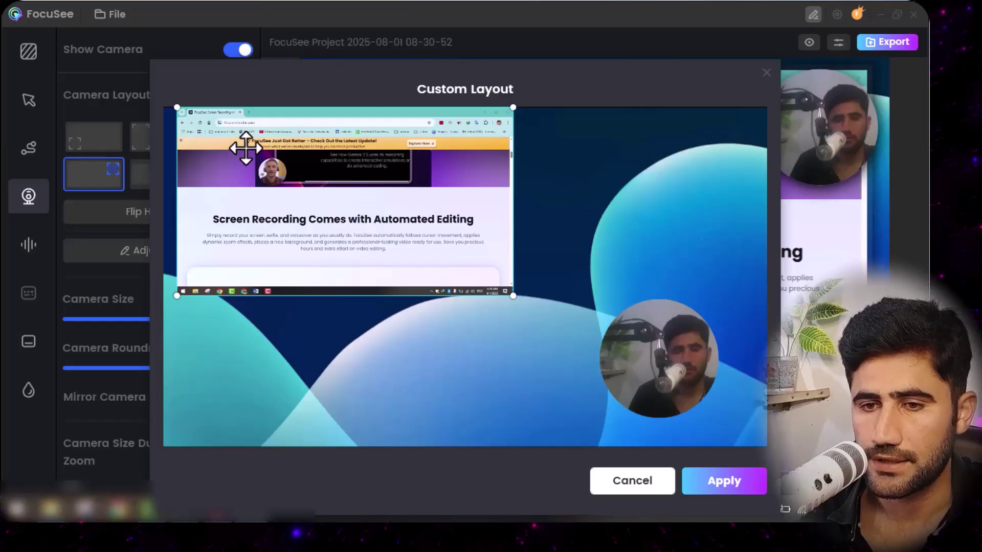
drag(245, 149, 257, 164)
drag(522, 312, 702, 411)
drag(560, 292, 542, 305)
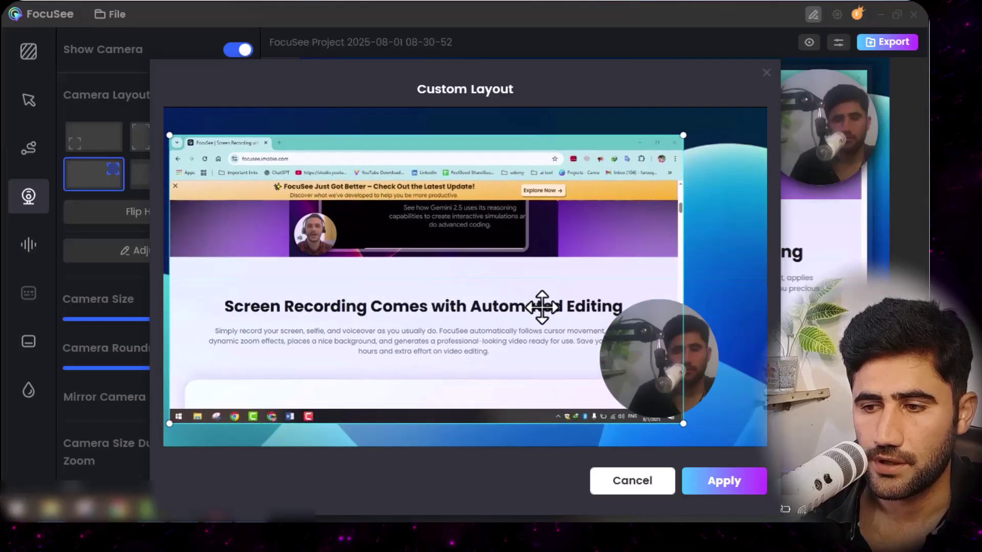
- Enlarge the screen recording, put the camera bubble at its top-right corner, and apply the layout
drag(684, 134, 767, 103)
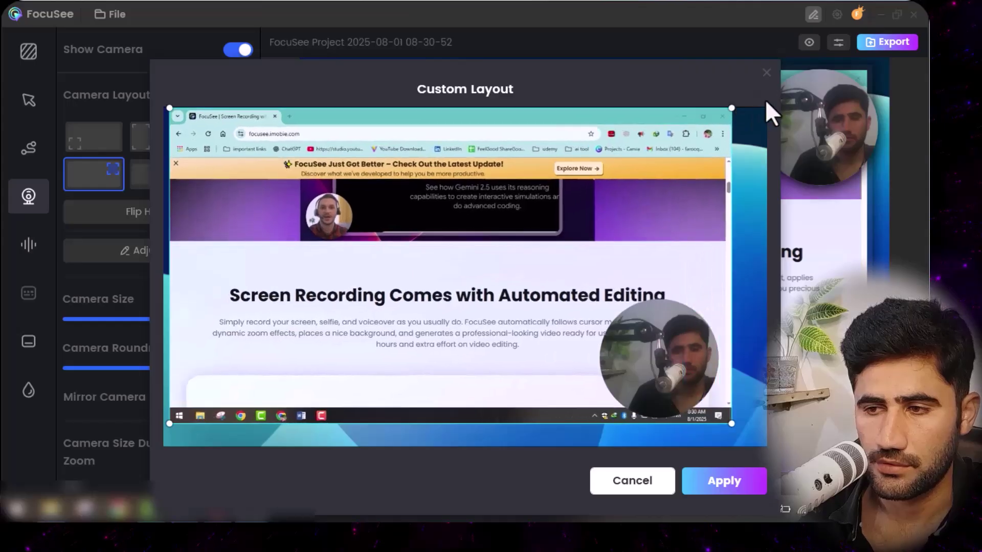
drag(521, 199, 507, 223)
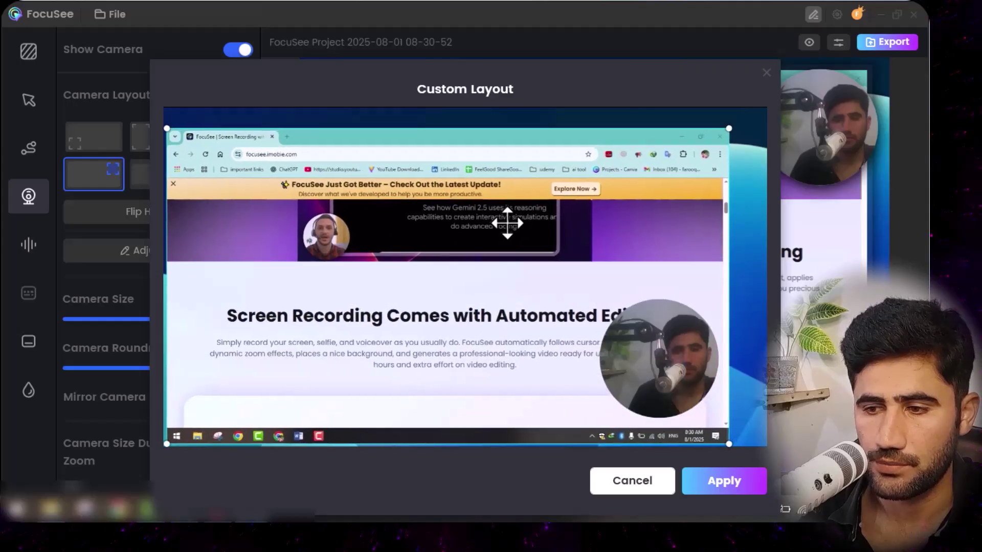
drag(666, 364, 686, 197)
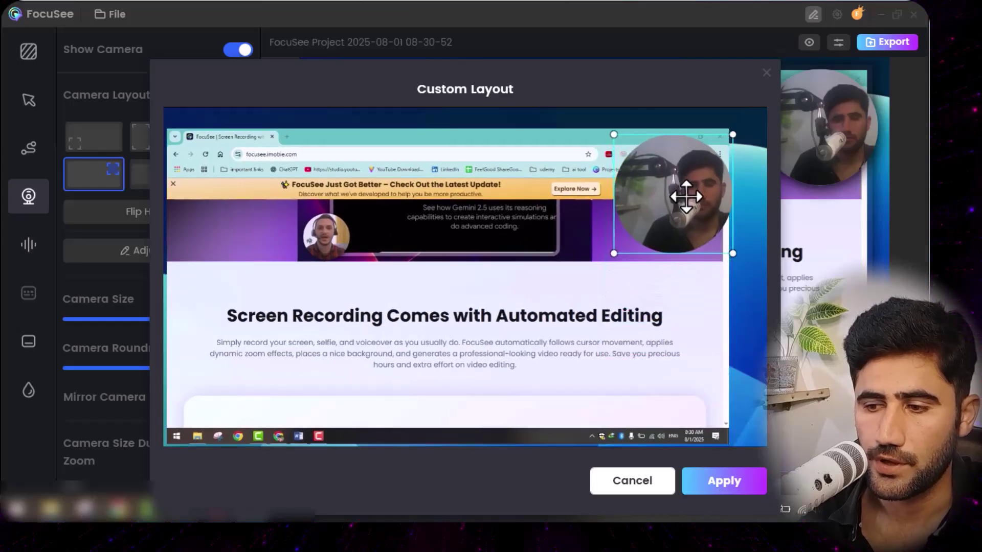
click(723, 481)
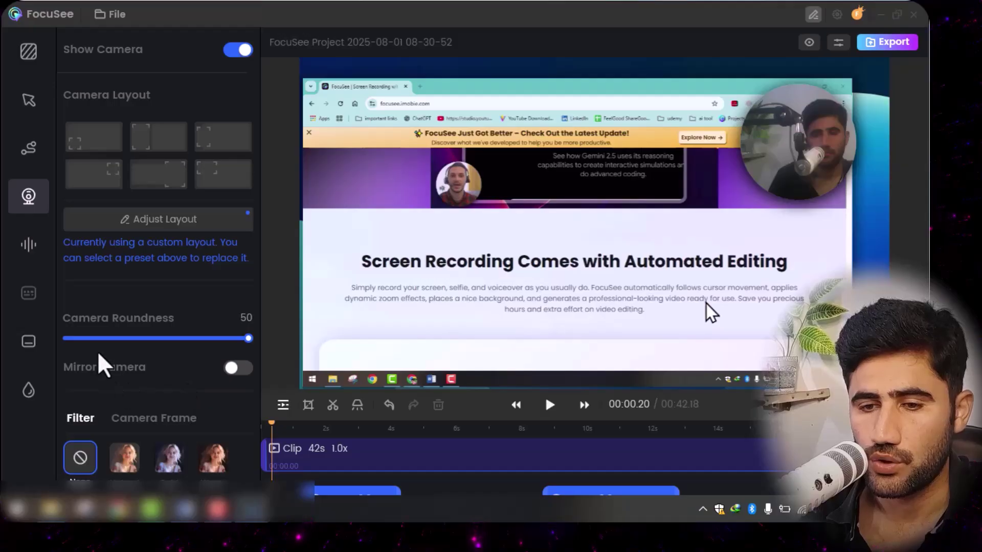
- Keep camera roundness at 50 and leave mirroring off after toggling it several times
mouse_move(250, 338)
mouse_down()
mouse_move(203, 354)
mouse_move(148, 351)
mouse_move(208, 355)
mouse_move(88, 347)
mouse_move(262, 355)
mouse_move(246, 355)
mouse_up()
click(247, 339)
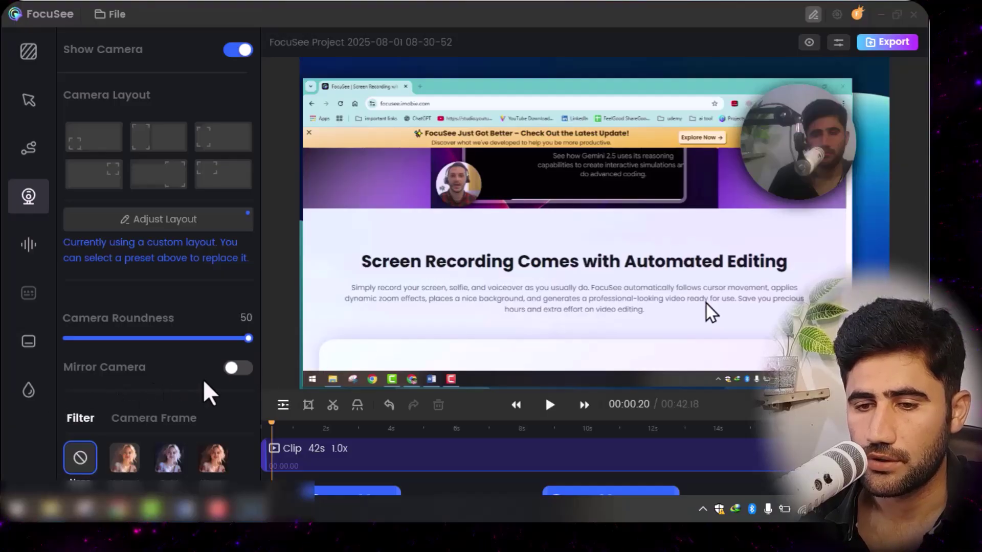
click(249, 373)
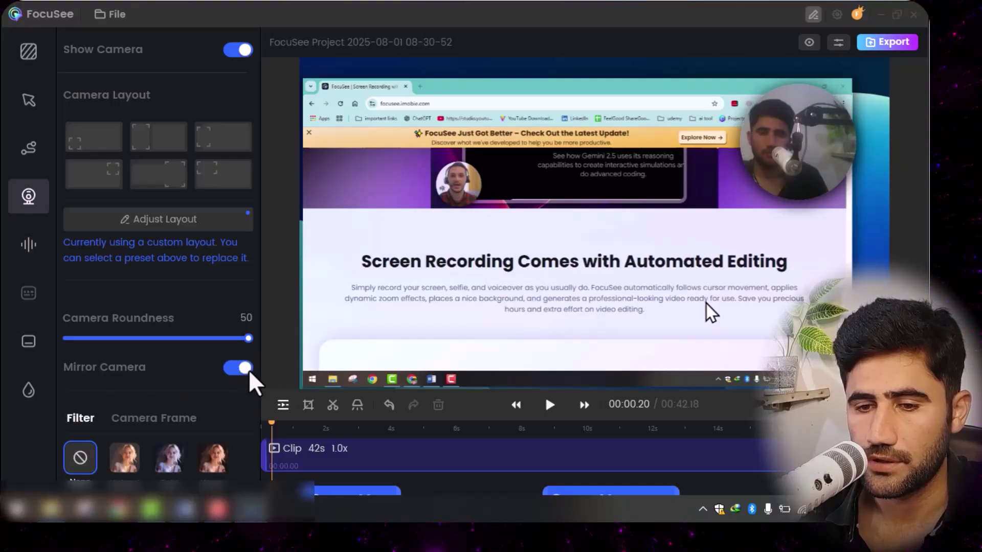
click(241, 372)
click(241, 372)
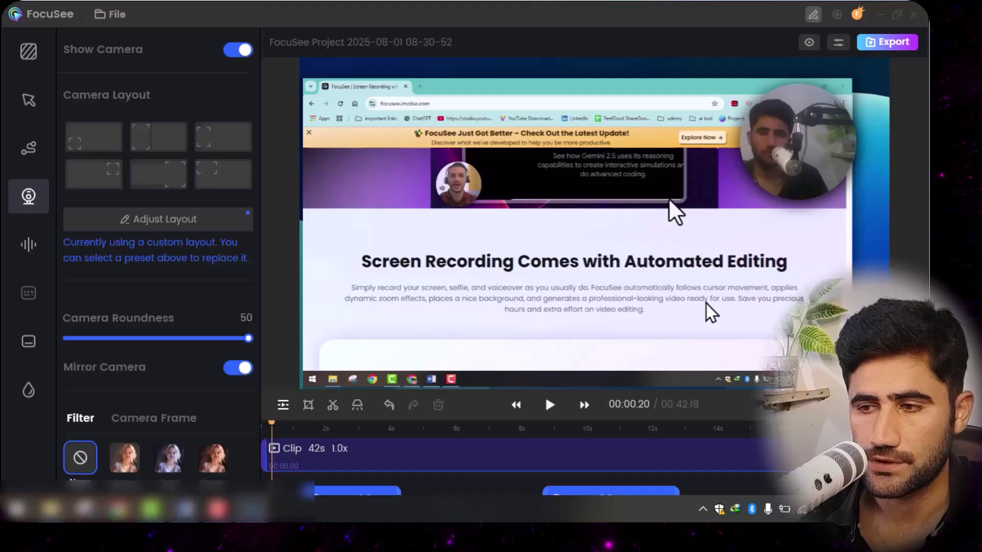
click(242, 372)
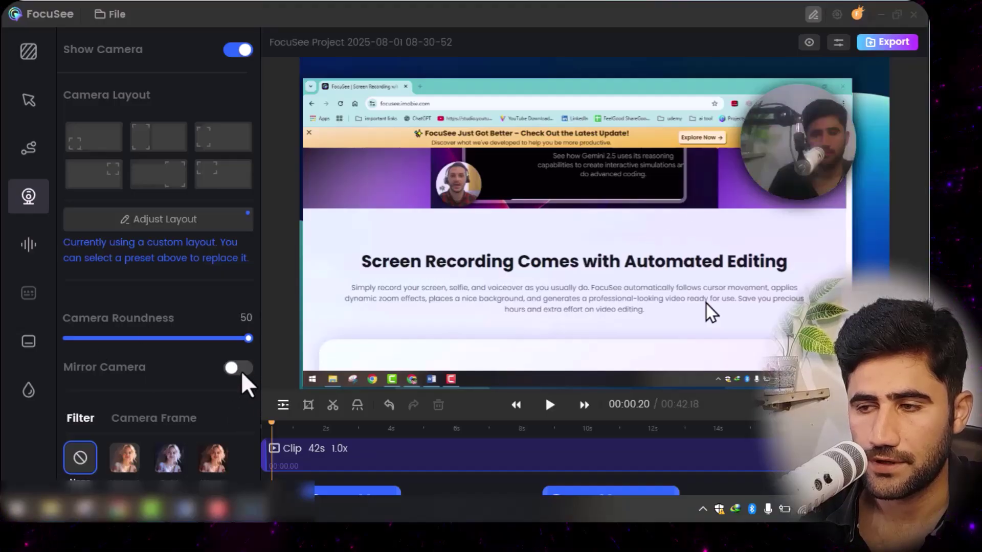
click(241, 372)
click(242, 372)
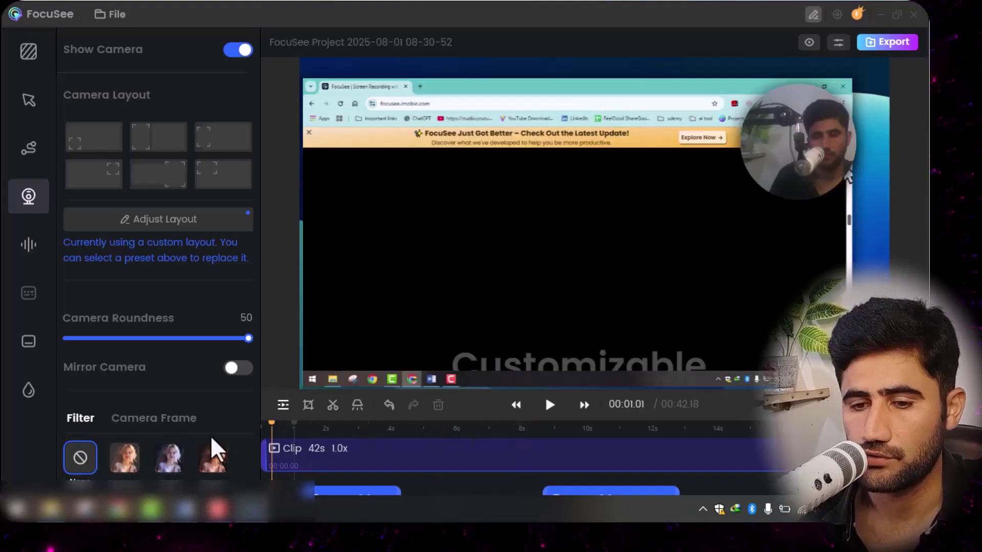
- Apply the second camera filter after trying the third and fourth filters
click(127, 467)
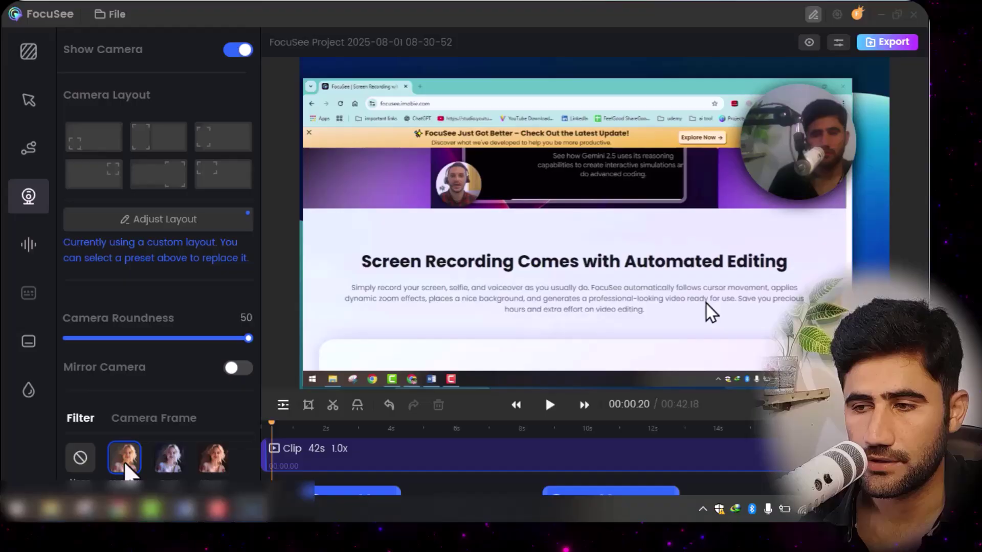
click(176, 463)
click(210, 462)
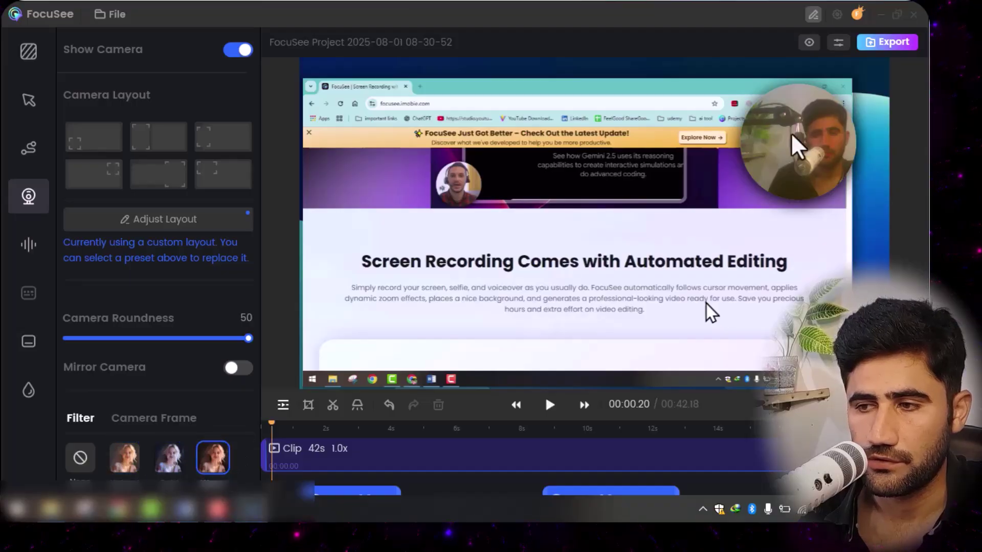
click(126, 461)
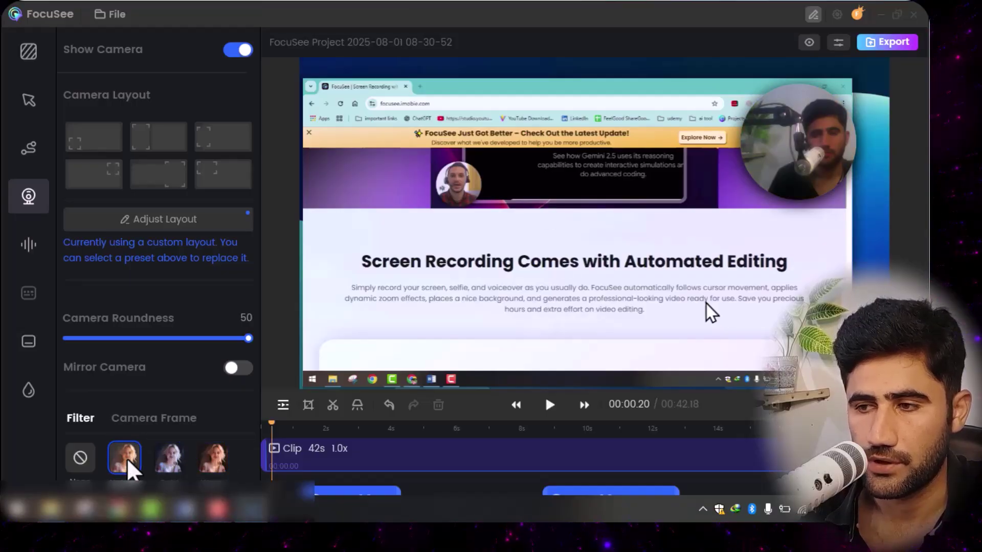
- Try teal, gradient, green, lavender and purple camera frames, then settle on a yellow frame
click(153, 421)
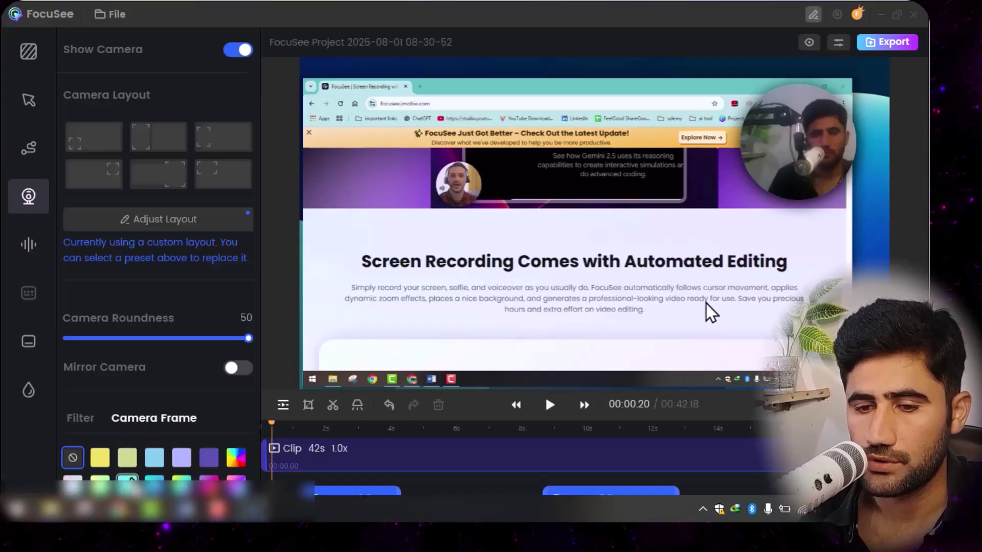
click(127, 482)
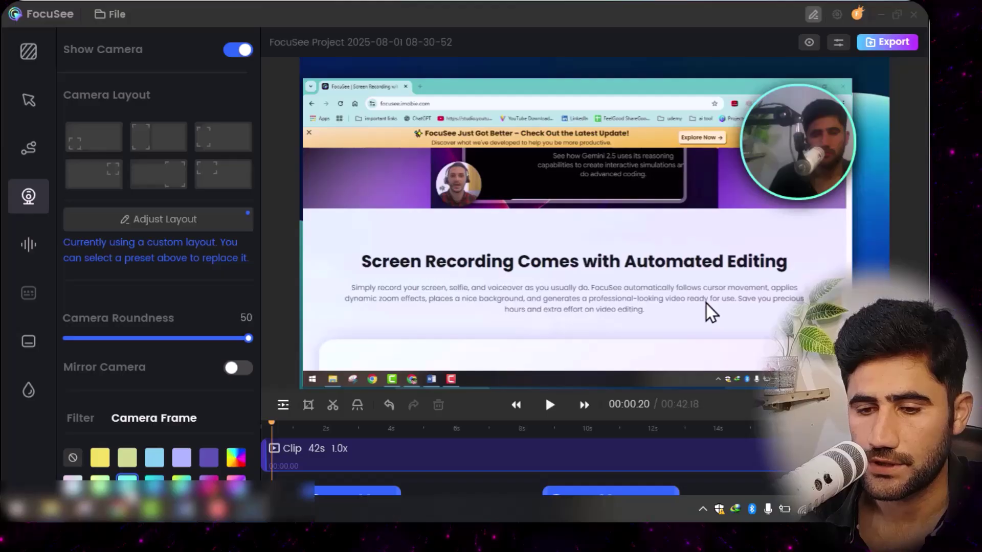
click(154, 481)
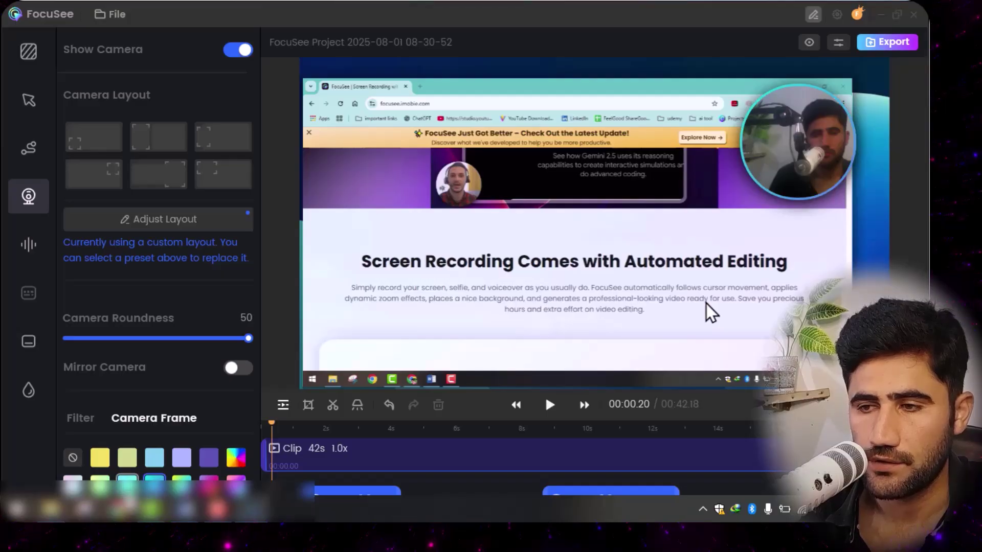
click(126, 482)
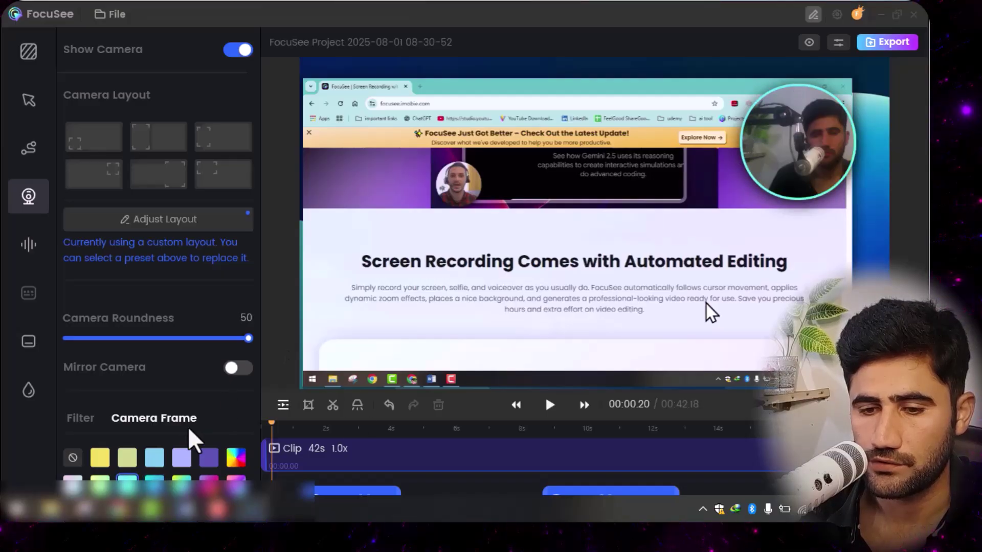
click(100, 481)
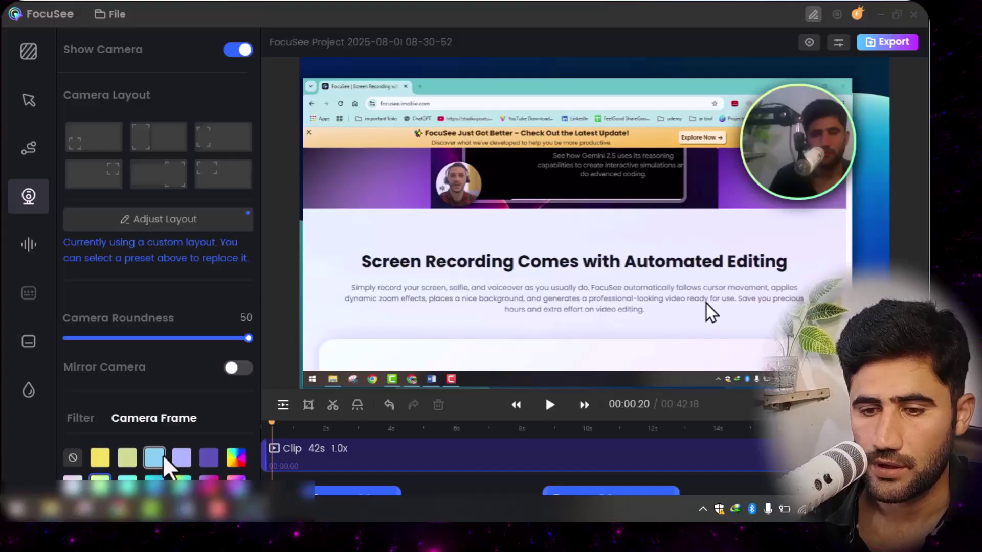
click(181, 458)
click(210, 459)
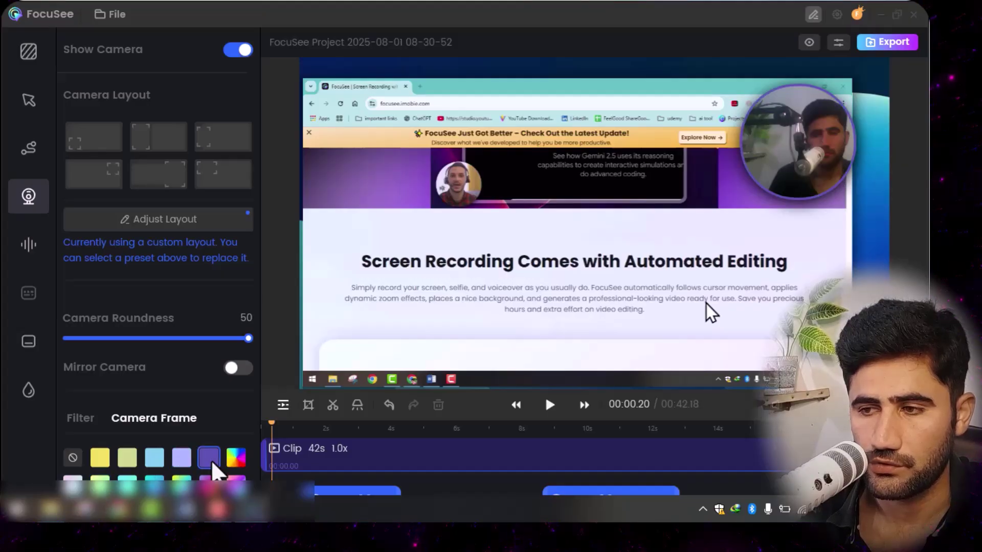
click(103, 460)
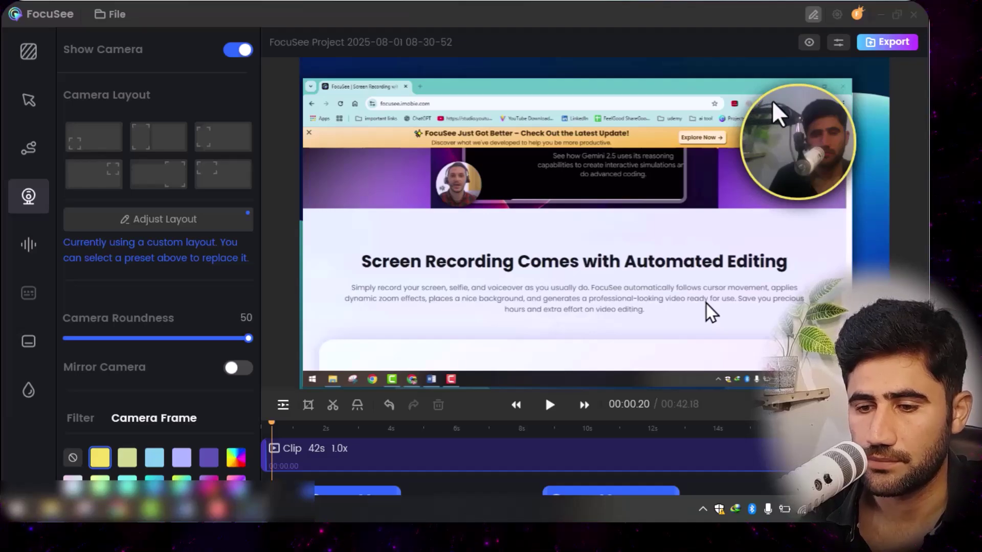
- Switch on microphone audio noise reduction, then bring up the Captions panel
click(31, 249)
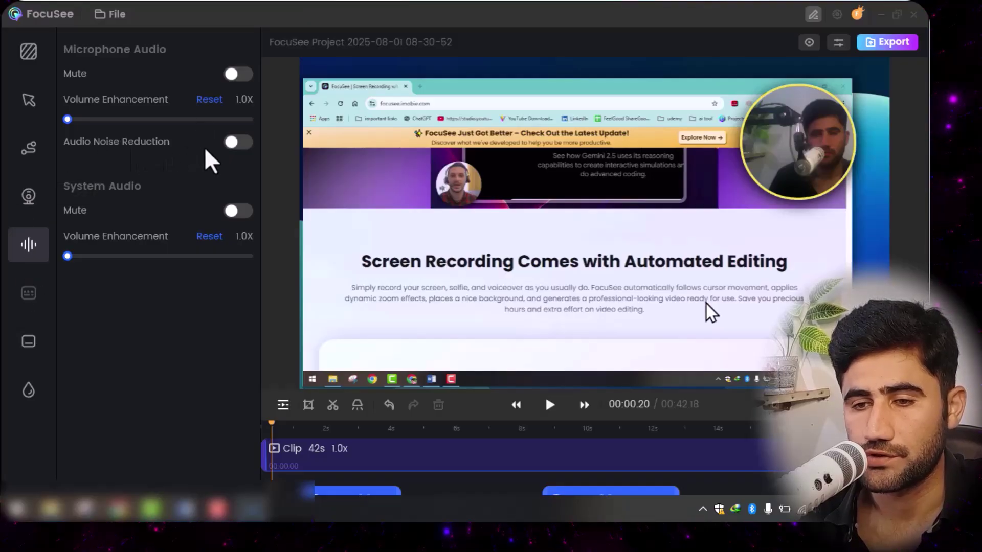
click(243, 148)
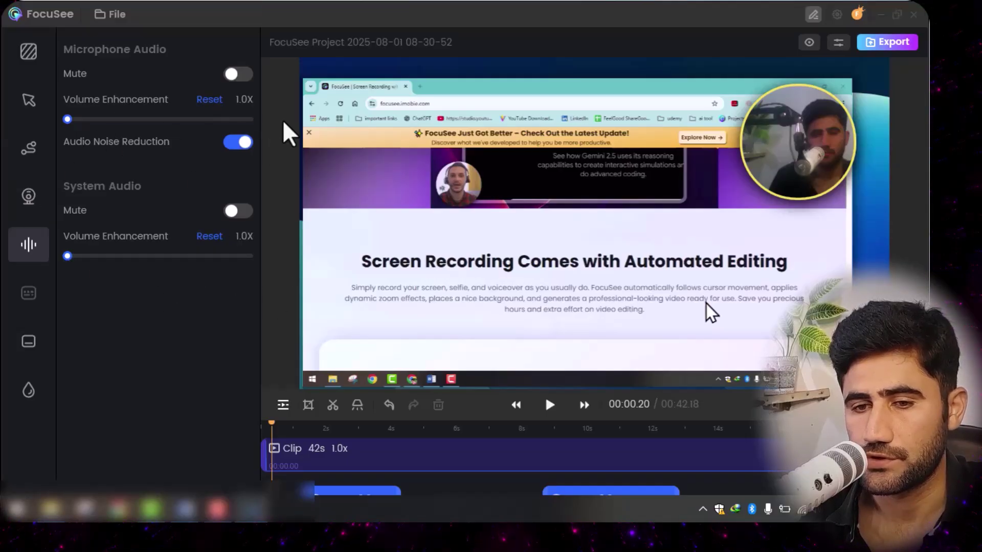
click(30, 342)
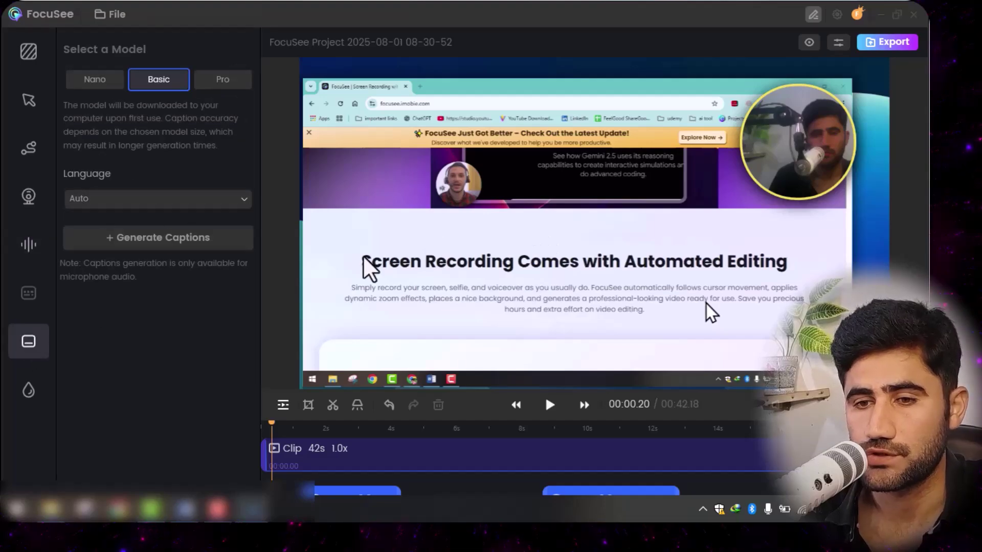
click(121, 204)
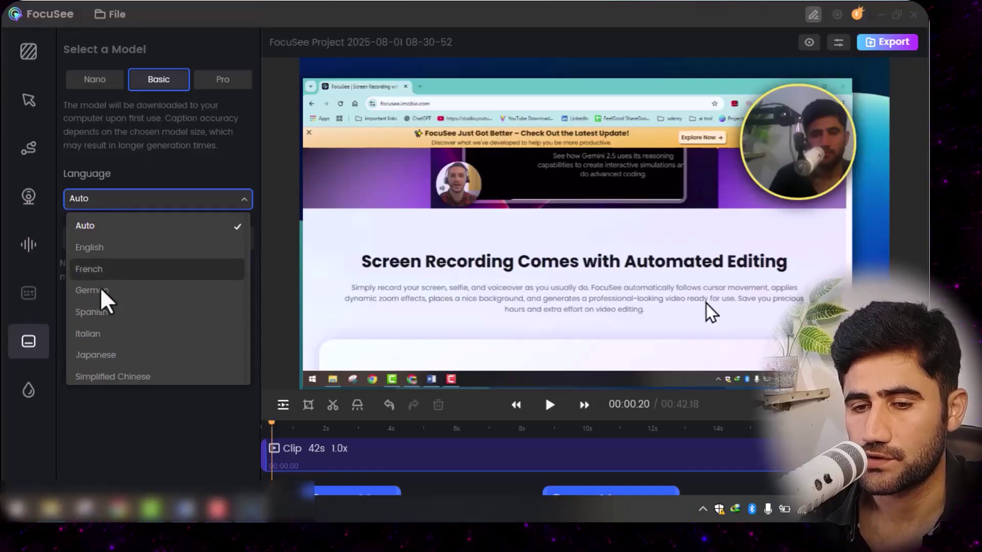
scroll(120, 348, down, 1)
click(175, 180)
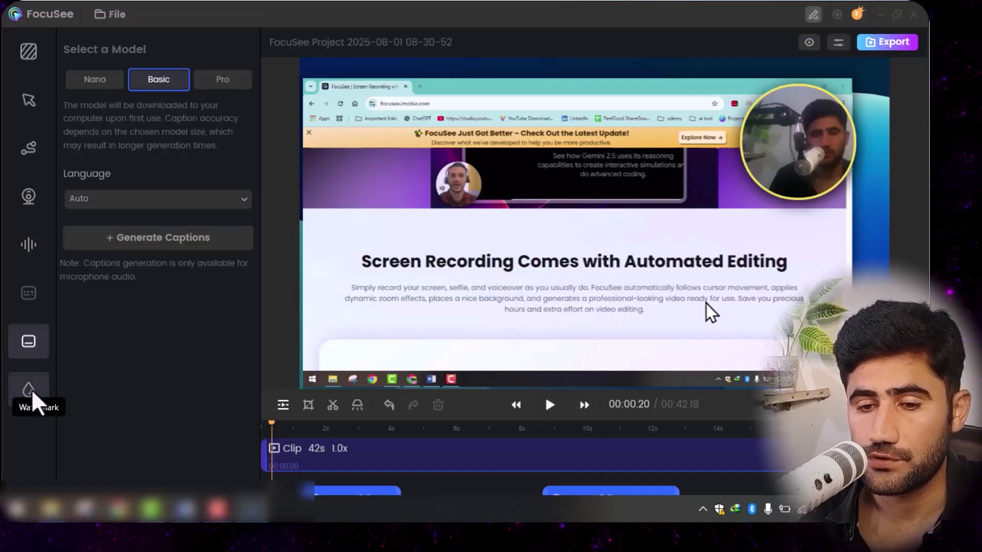
- Paste the Easy Mentor logo as a watermark, size it to 21, and place it bottom-right
click(37, 402)
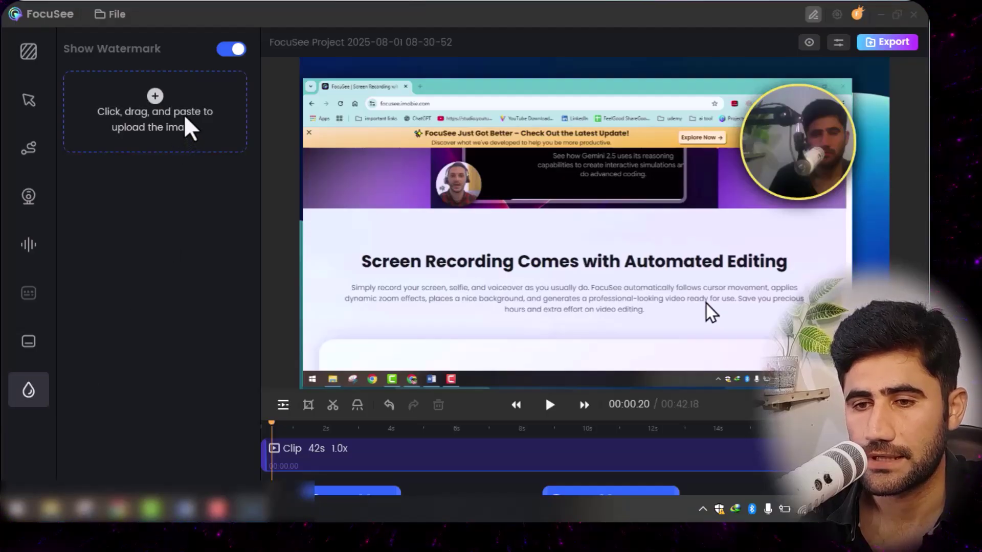
key(ctrl+v)
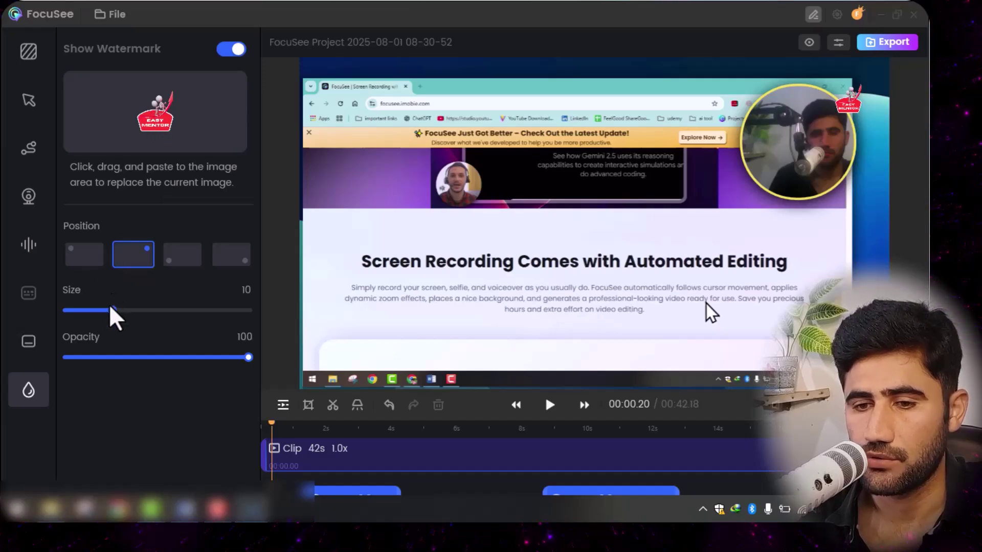
drag(114, 310, 211, 324)
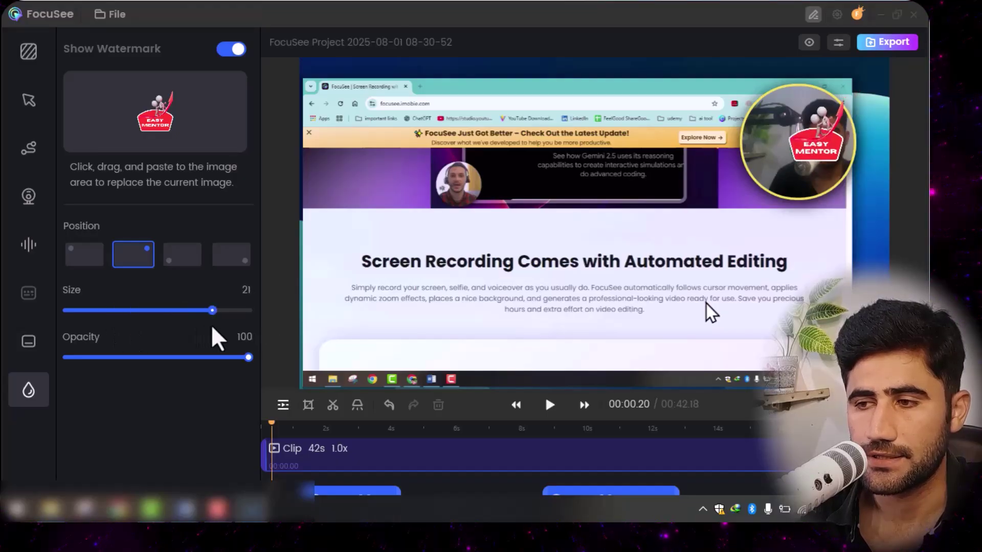
click(82, 252)
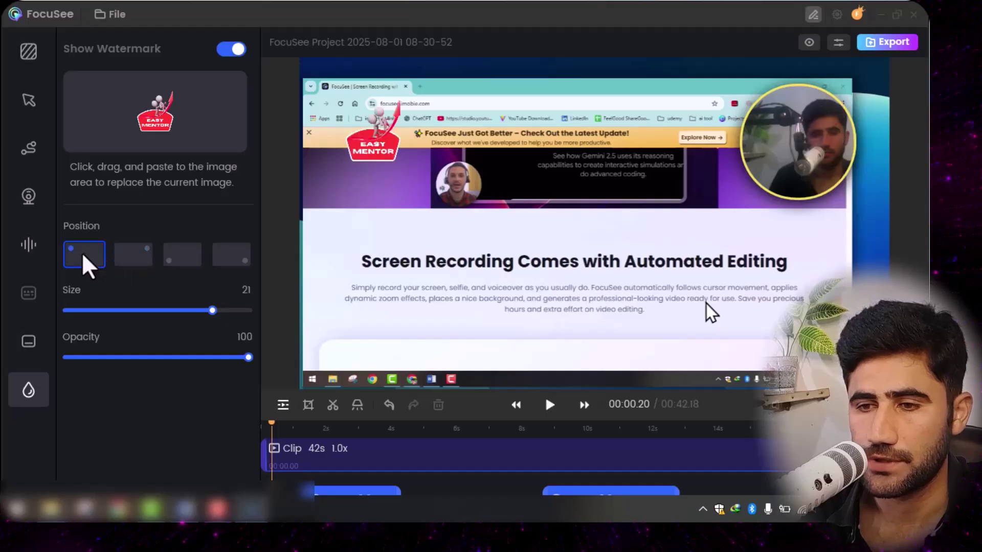
click(232, 255)
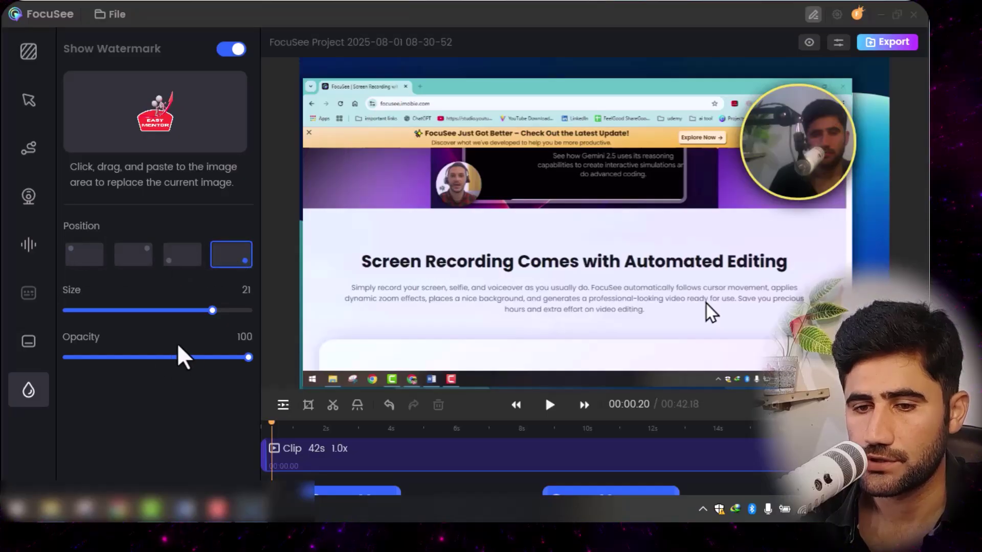